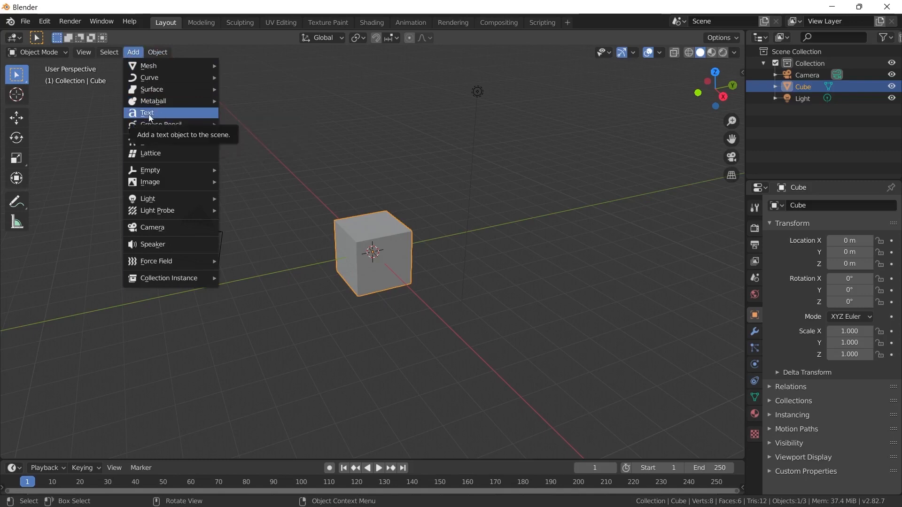
Step: Add a mesh circle and move it along the negative Y axis until it stands clear of the cube
{"action": "mouse_move", "coordinate": [151, 70]}
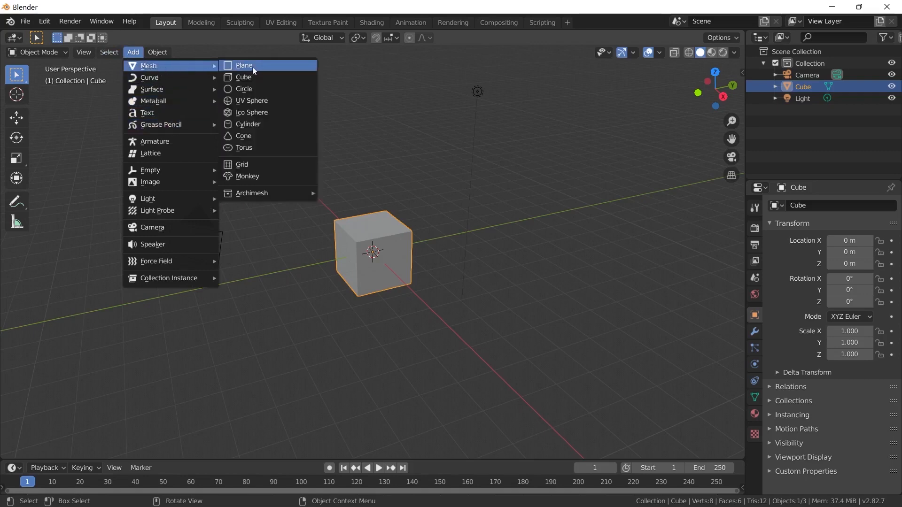
{"action": "left_click", "coordinate": [246, 91]}
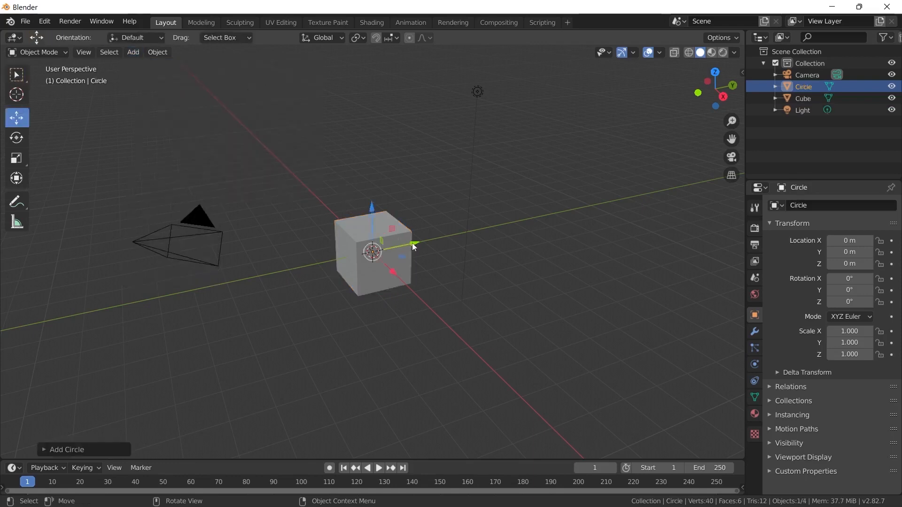
{"action": "left_click_drag", "start_coordinate": [412, 246], "coordinate": [389, 247]}
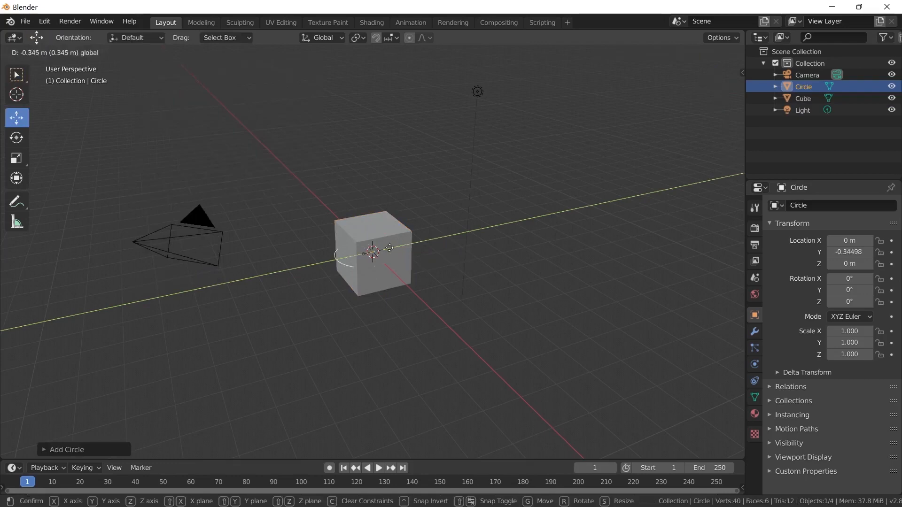
{"action": "left_click_drag", "start_coordinate": [390, 247], "coordinate": [296, 275]}
Step: Add a mesh cylinder and move it along the Y axis to about 3.77 m
{"action": "left_click", "coordinate": [133, 52]}
{"action": "mouse_move", "coordinate": [151, 66]}
{"action": "left_click", "coordinate": [235, 123]}
{"action": "left_click_drag", "start_coordinate": [390, 248], "coordinate": [482, 243]}
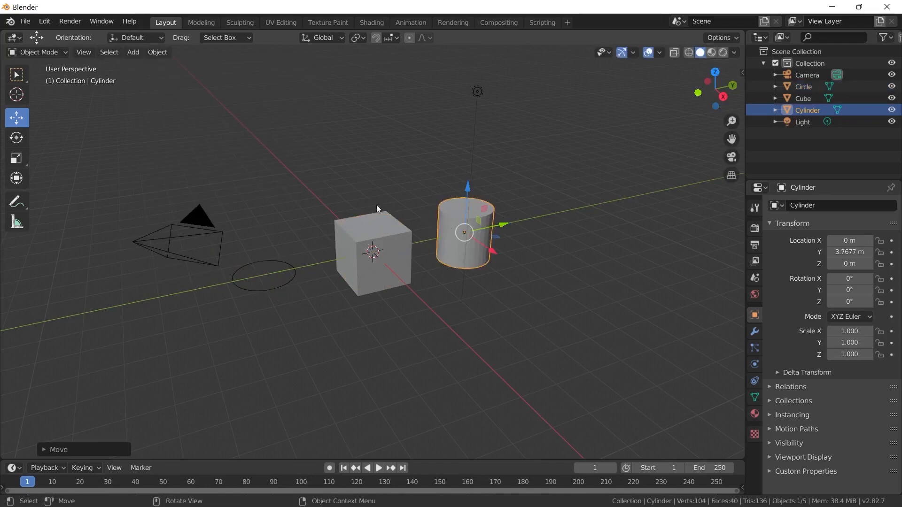
Step: Add a cone moved along the X axis to about -5.63 m, and a monkey mesh moved along X to about 3.49 m
{"action": "left_click", "coordinate": [133, 52]}
{"action": "mouse_move", "coordinate": [150, 66]}
{"action": "left_click", "coordinate": [235, 134]}
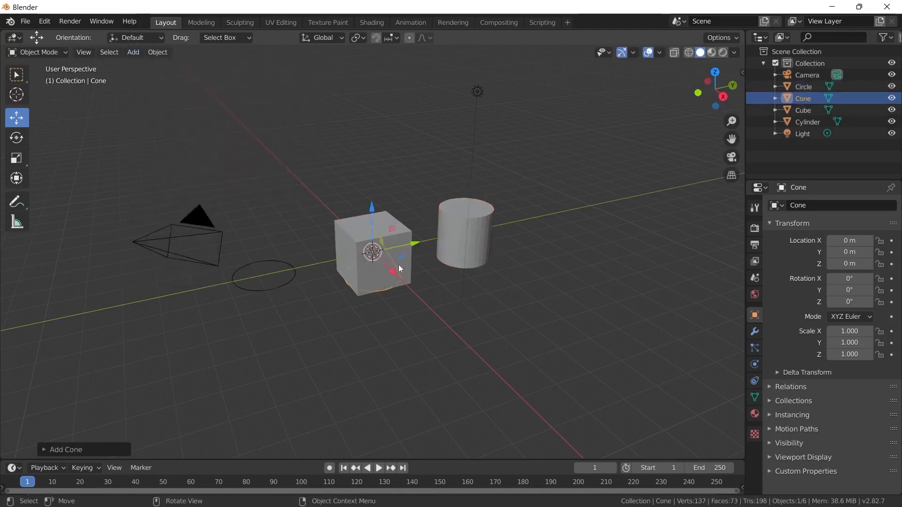
{"action": "left_click_drag", "start_coordinate": [399, 266], "coordinate": [346, 213]}
{"action": "left_click", "coordinate": [132, 52]}
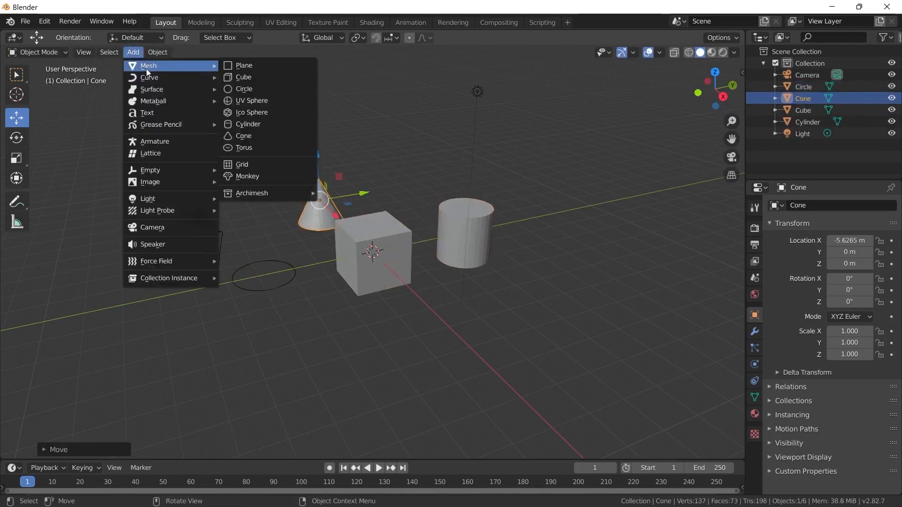
{"action": "left_click", "coordinate": [246, 177]}
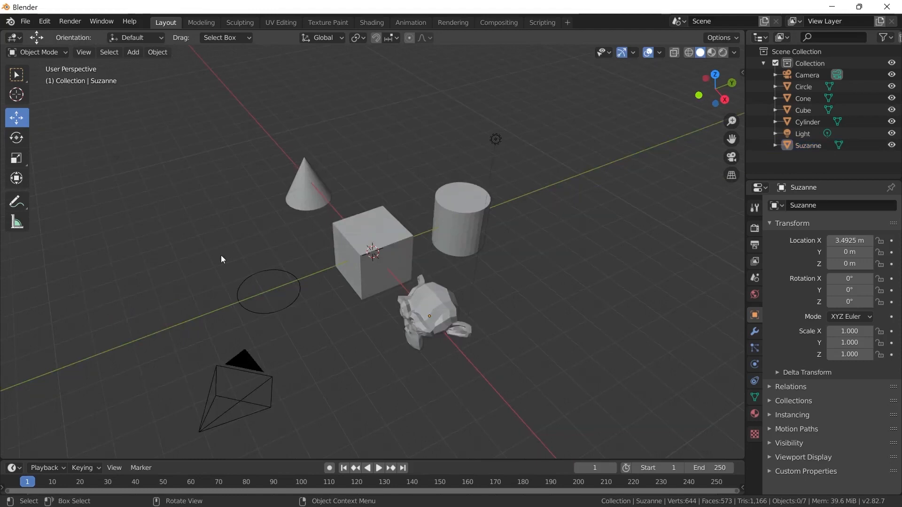
Step: Select every object in the scene and clear the selection again
{"action": "key", "text": "a"}
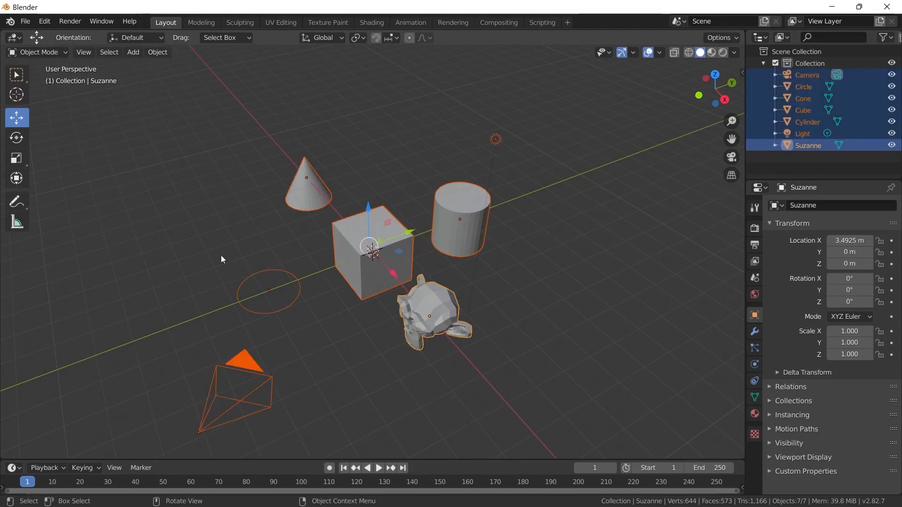
{"action": "key", "text": "a"}
{"action": "key", "text": "a"}
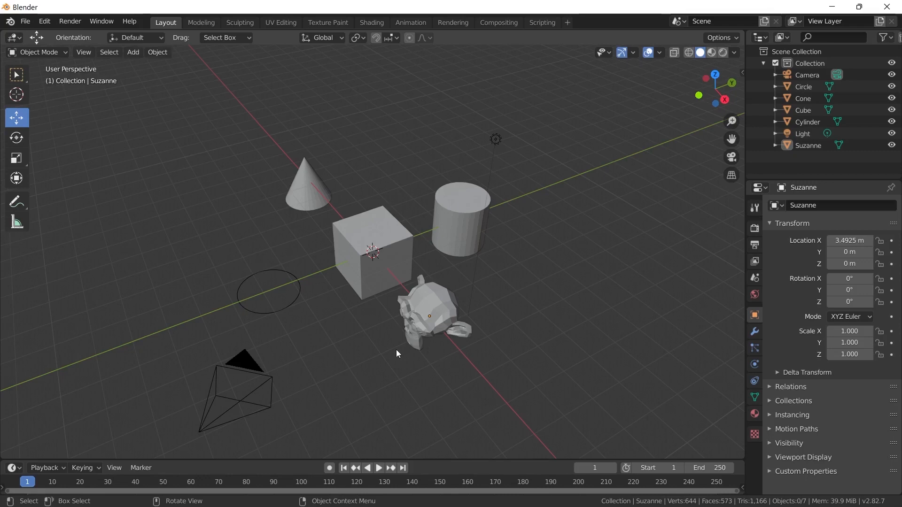
Step: Invert the selection from the monkey alone and from the monkey, cylinder and light together, and deselect everything
{"action": "left_click", "coordinate": [418, 323]}
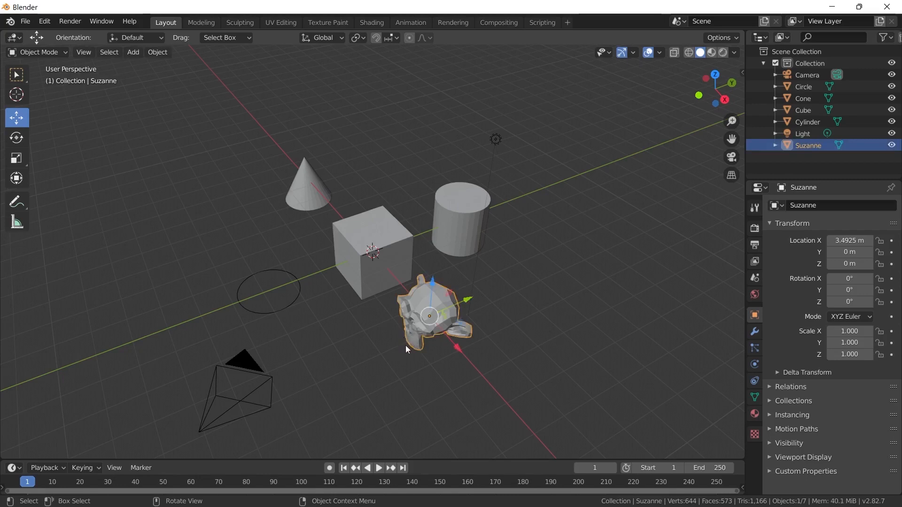
{"action": "key", "text": "ctrl+i"}
{"action": "key", "text": "ctrl+i"}
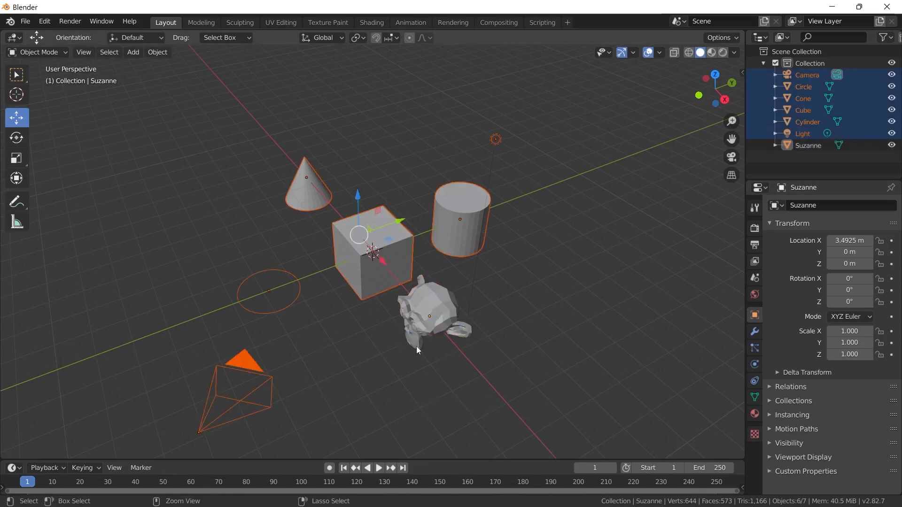
{"action": "key", "text": "ctrl+i"}
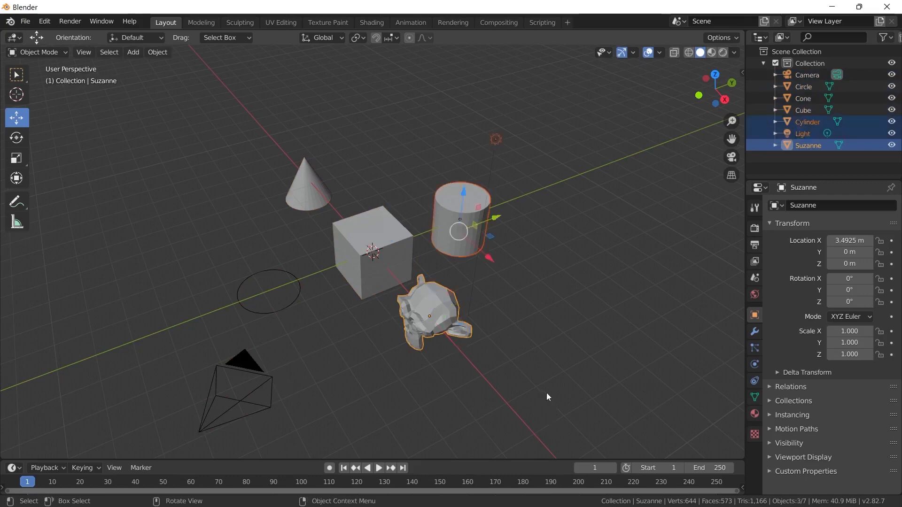
{"action": "key", "text": "ctrl+i"}
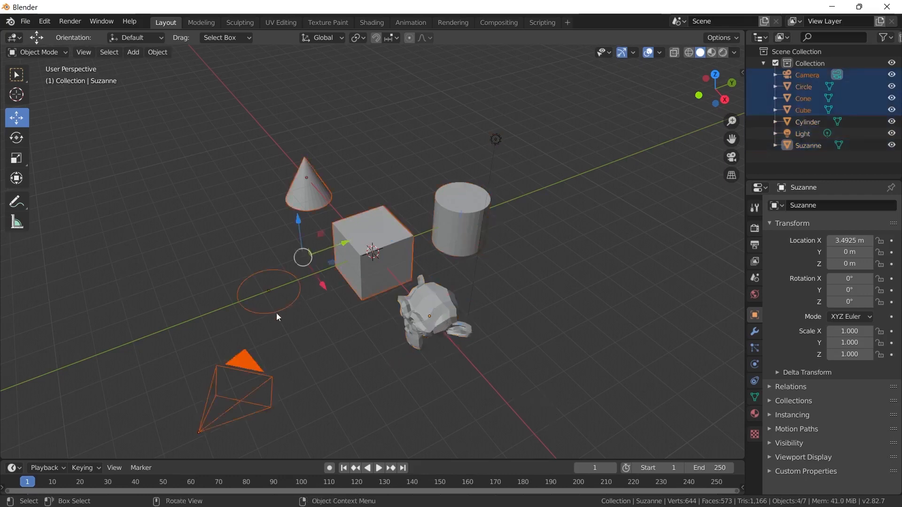
{"action": "key", "text": "alt+a"}
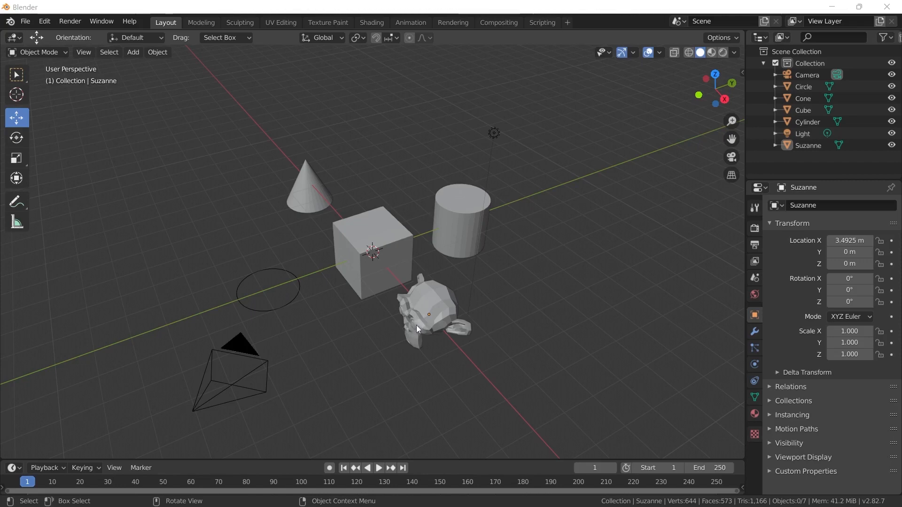
Step: Hide every object except the monkey by inverting the monkey's selection
{"action": "left_click", "coordinate": [421, 315]}
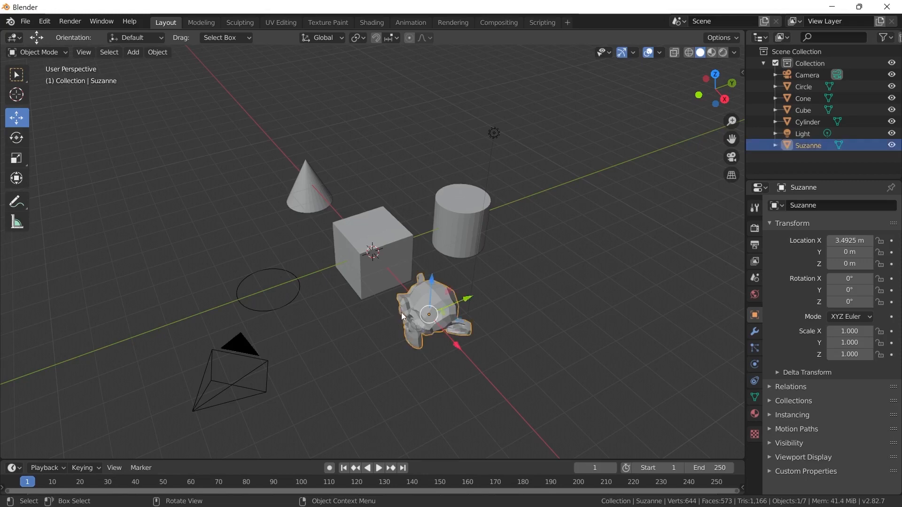
{"action": "key", "text": "ctrl+i"}
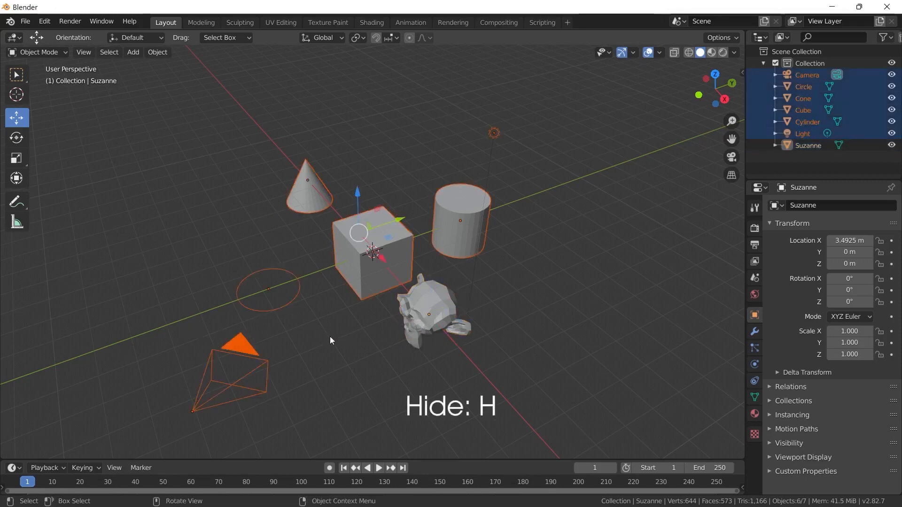
{"action": "key", "text": "h"}
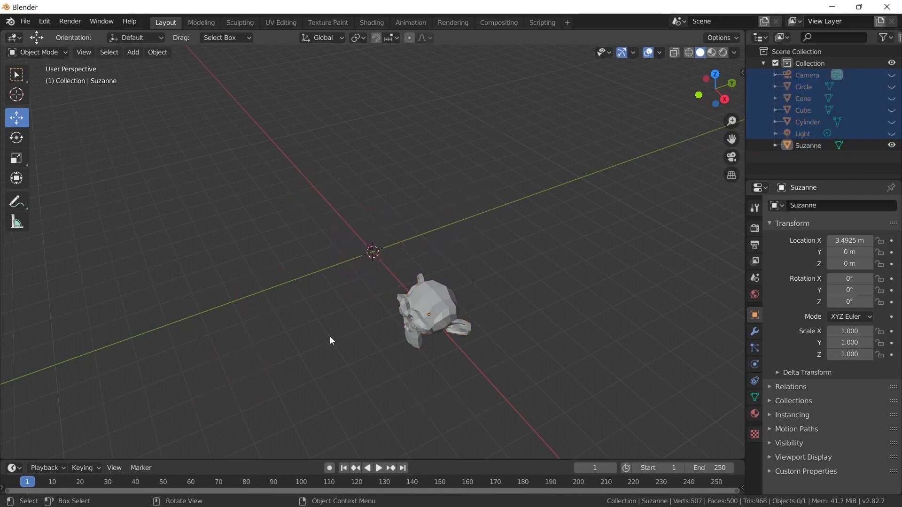
Step: Unhide all the hidden objects in the scene
{"action": "left_click", "coordinate": [802, 162]}
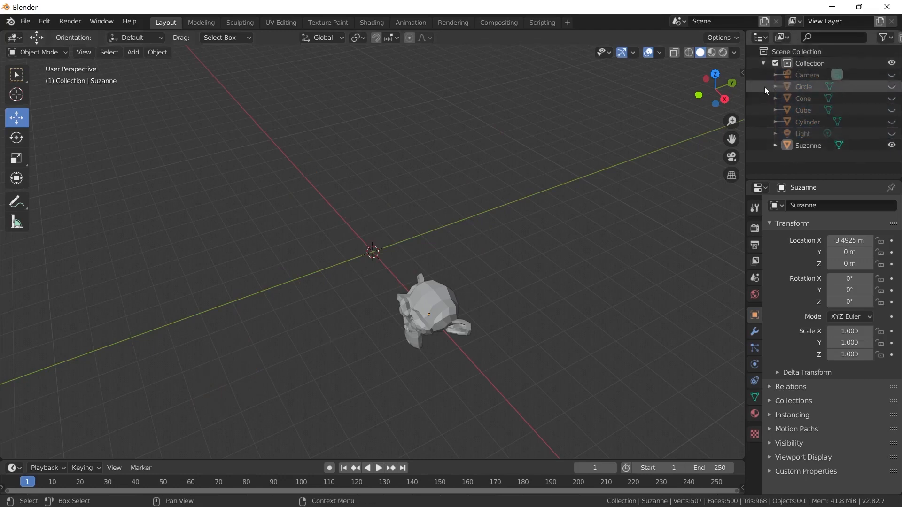
{"action": "left_click", "coordinate": [807, 146]}
{"action": "left_click", "coordinate": [804, 159]}
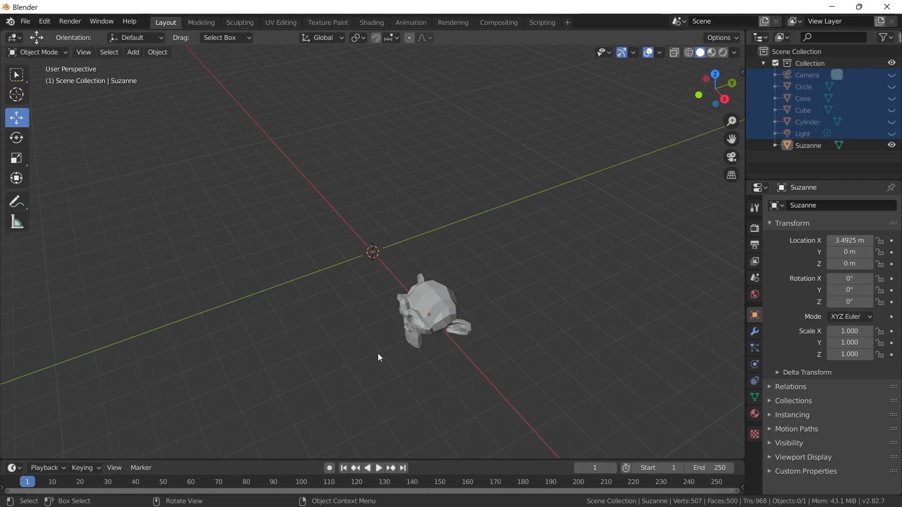
{"action": "key", "text": "alt+h"}
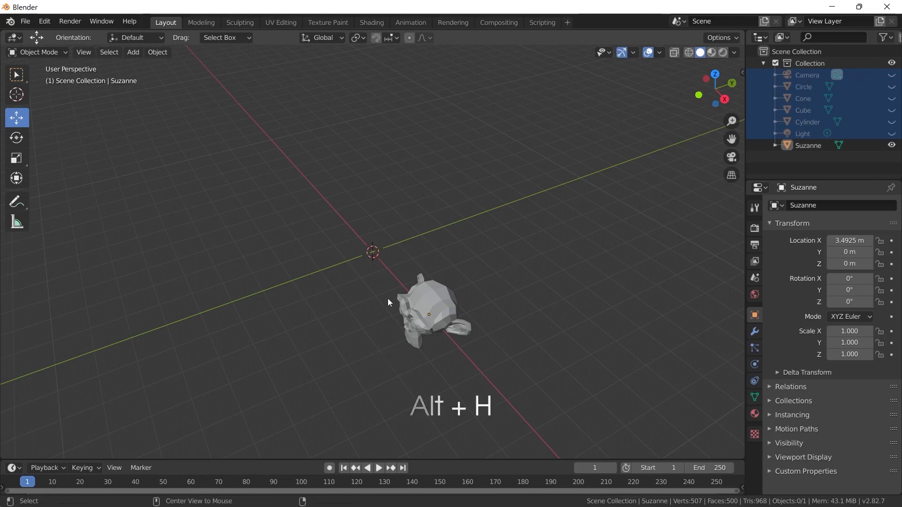
{"action": "key", "text": "alt+h"}
Step: Hide every object except the cube by inverting the cube's selection
{"action": "left_click", "coordinate": [371, 285]}
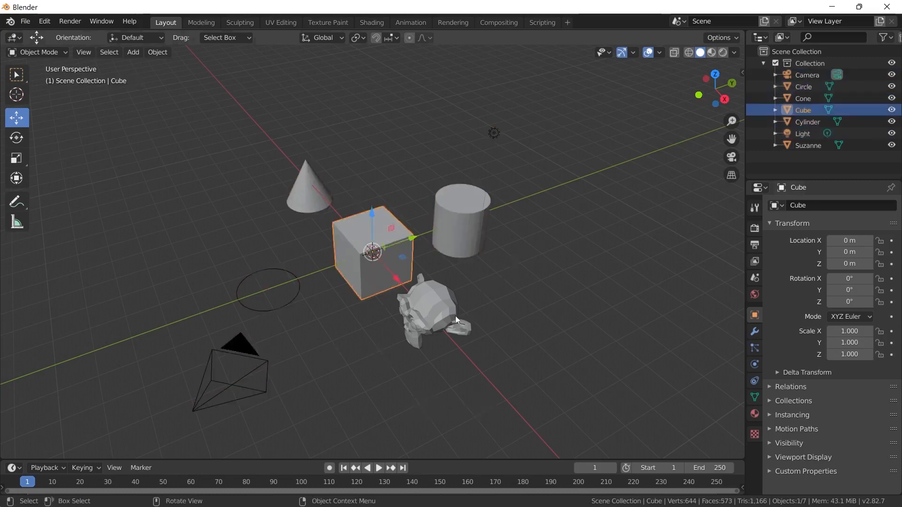
{"action": "key", "text": "ctrl+i"}
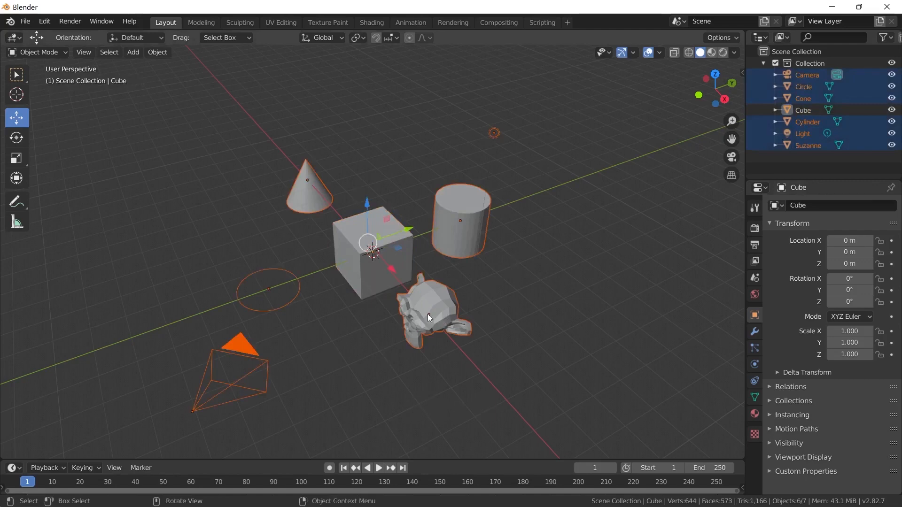
{"action": "key", "text": "h"}
{"action": "key", "text": "Home"}
Step: Switch the cube from Object Mode to Edit Mode
{"action": "left_click", "coordinate": [48, 53]}
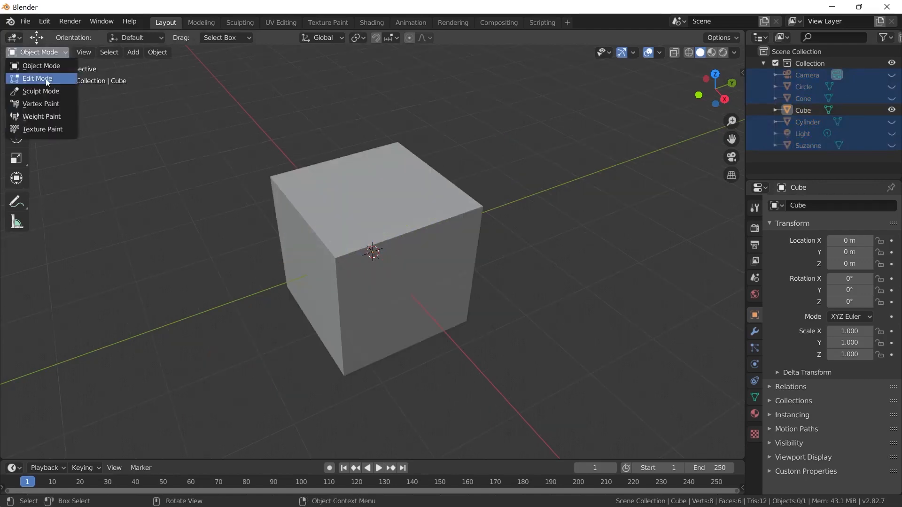
{"action": "left_click", "coordinate": [37, 78]}
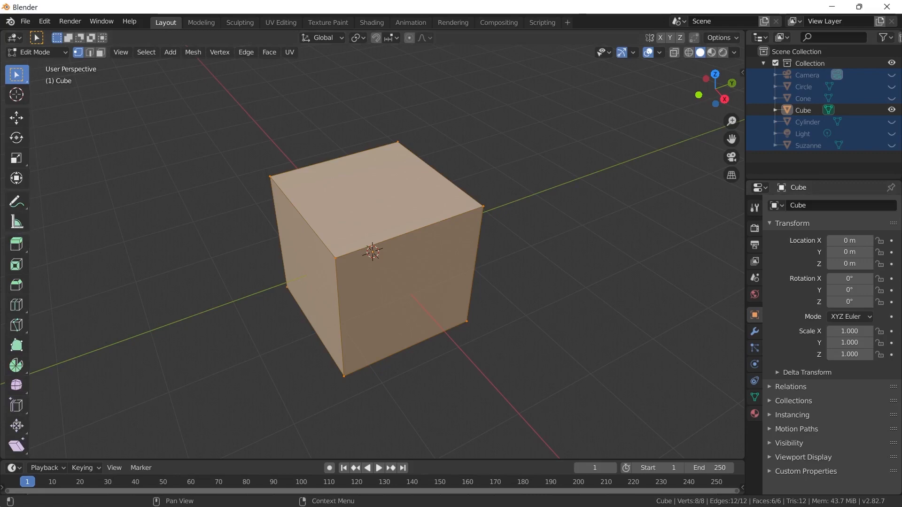
{"action": "key", "text": "Tab"}
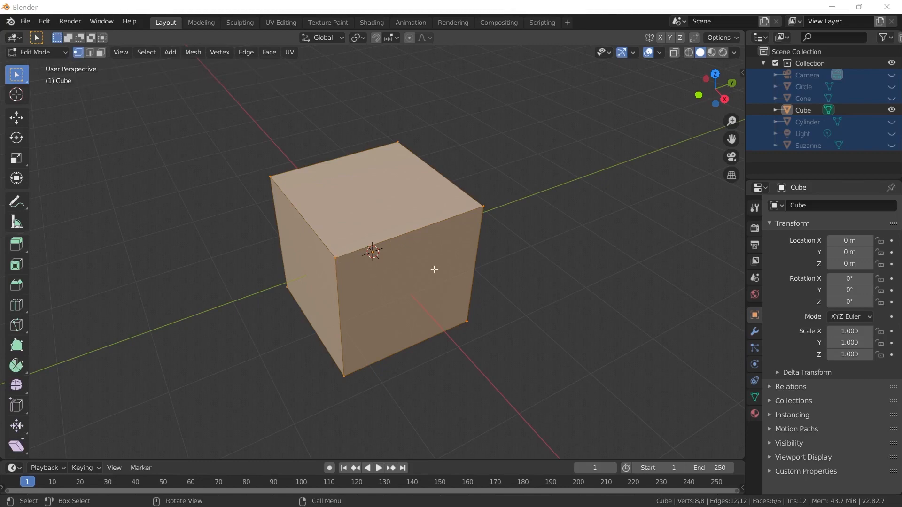
Step: Try moving the cube's near top corner vertex and undo the move
{"action": "mouse_move", "coordinate": [335, 259]}
{"action": "left_mouse_down"}
{"action": "mouse_move", "coordinate": [383, 286]}
{"action": "mouse_move", "coordinate": [348, 261]}
{"action": "left_mouse_up"}
{"action": "mouse_move", "coordinate": [185, 218]}
{"action": "middle_mouse_down"}
{"action": "mouse_move", "coordinate": [165, 218]}
{"action": "mouse_move", "coordinate": [200, 217]}
{"action": "mouse_move", "coordinate": [189, 219]}
{"action": "middle_mouse_up"}
{"action": "key", "text": "ctrl+z"}
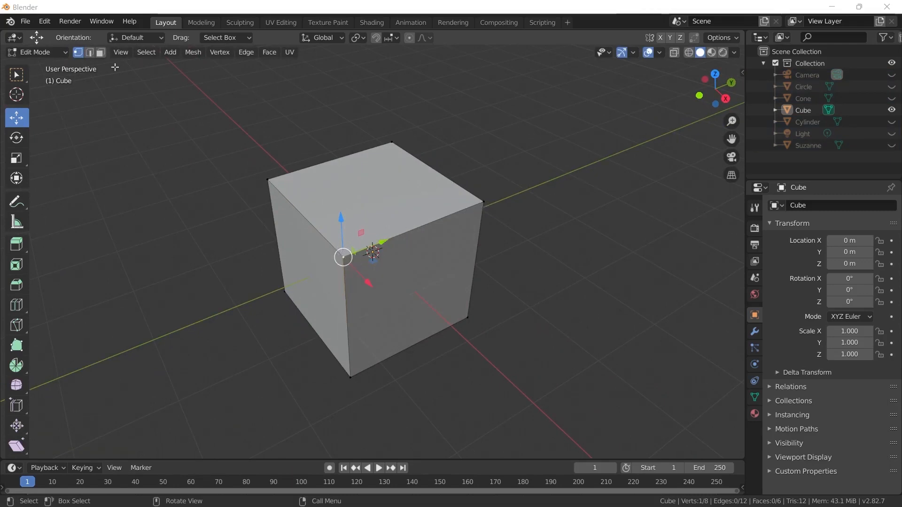
Step: Switch to edge selection and select individual edges around the cube's top face one after another
{"action": "left_click", "coordinate": [89, 54]}
{"action": "left_click", "coordinate": [411, 230]}
{"action": "left_click", "coordinate": [19, 77]}
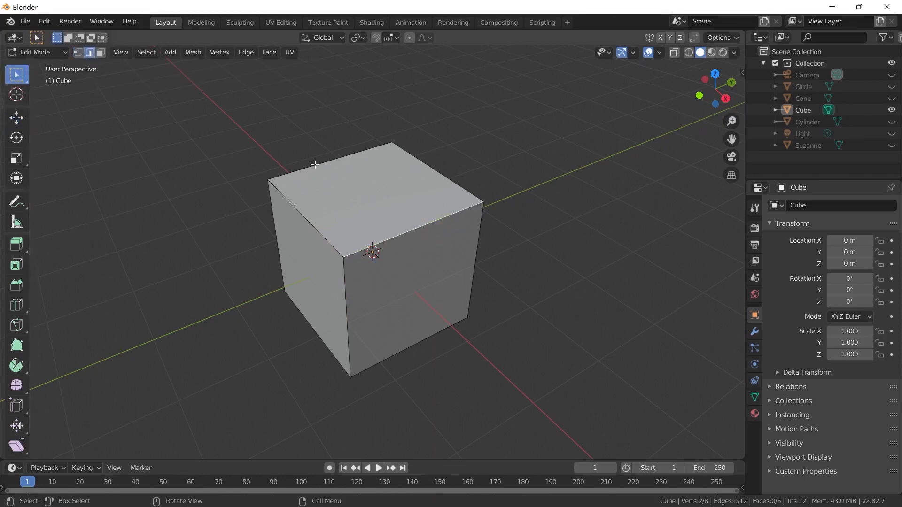
{"action": "left_click", "coordinate": [433, 169]}
{"action": "left_click", "coordinate": [423, 225]}
Step: Try to move the cube's near vertical edge with the Move operation and cancel it
{"action": "left_click", "coordinate": [345, 311]}
{"action": "mouse_move", "coordinate": [348, 318]}
{"action": "middle_mouse_down"}
{"action": "mouse_move", "coordinate": [334, 306]}
{"action": "mouse_move", "coordinate": [353, 310]}
{"action": "middle_mouse_up"}
{"action": "key", "text": "g"}
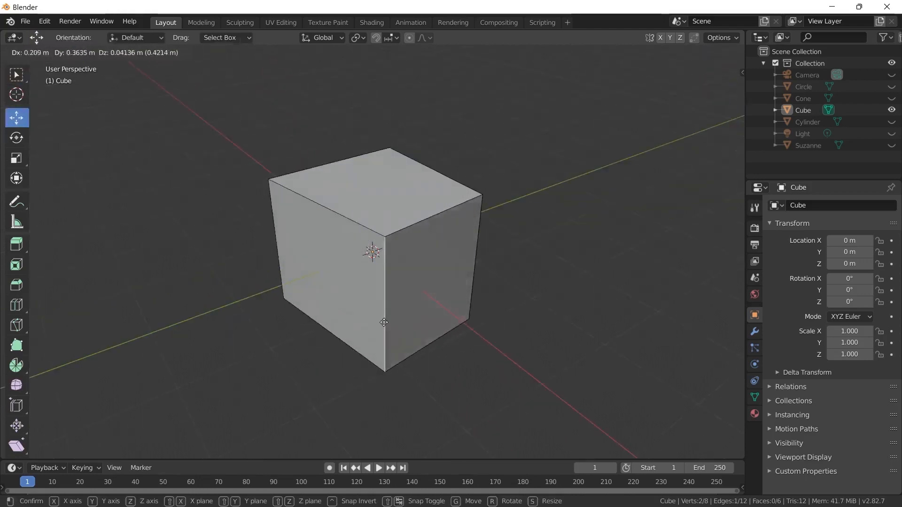
{"action": "key", "text": "Escape"}
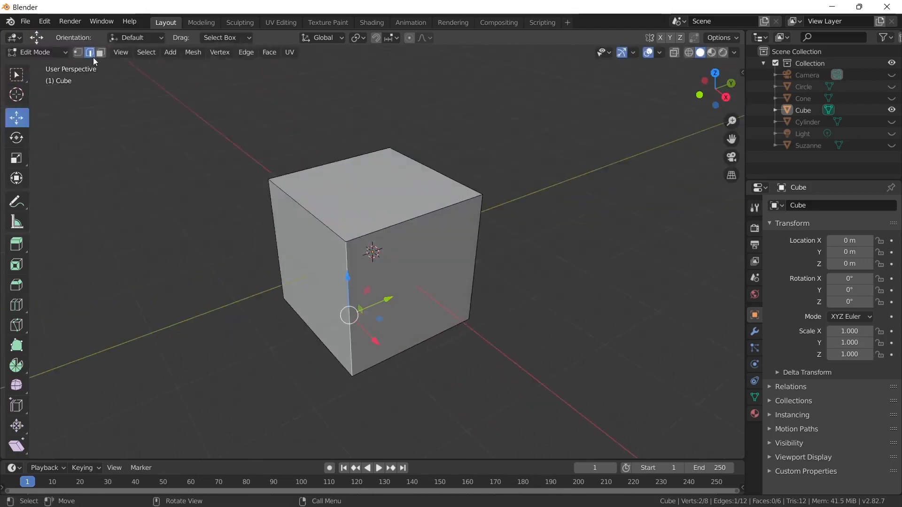
Step: Switch to face selection and select the cube's top and side faces one after another
{"action": "left_click", "coordinate": [102, 53]}
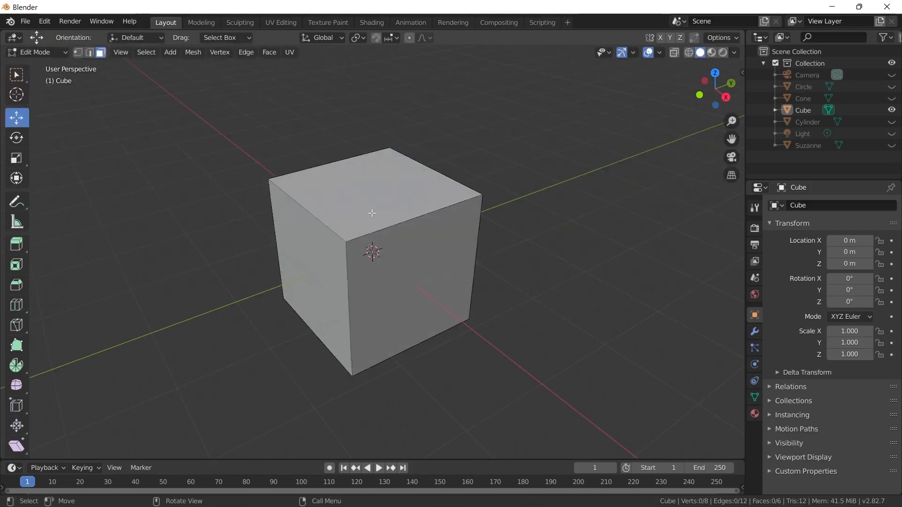
{"action": "left_click", "coordinate": [323, 197]}
{"action": "left_click", "coordinate": [325, 280]}
{"action": "left_click", "coordinate": [393, 321]}
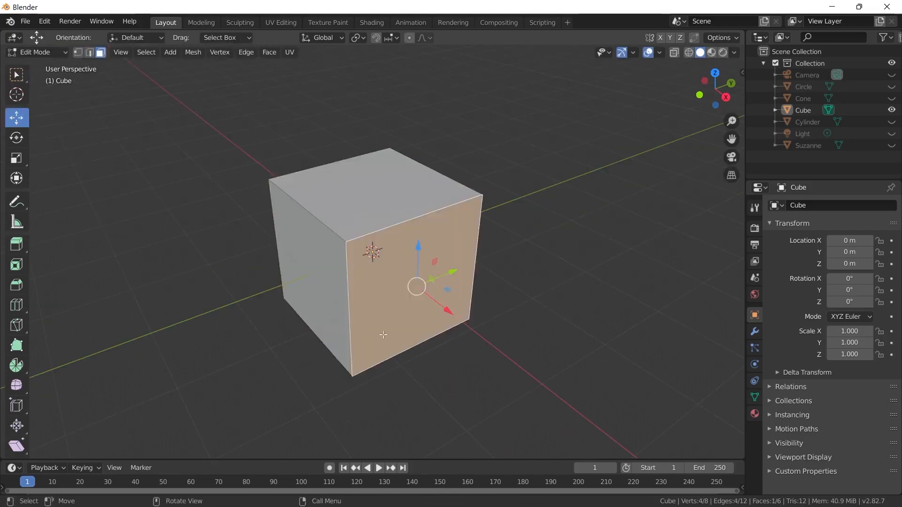
{"action": "left_click", "coordinate": [367, 224]}
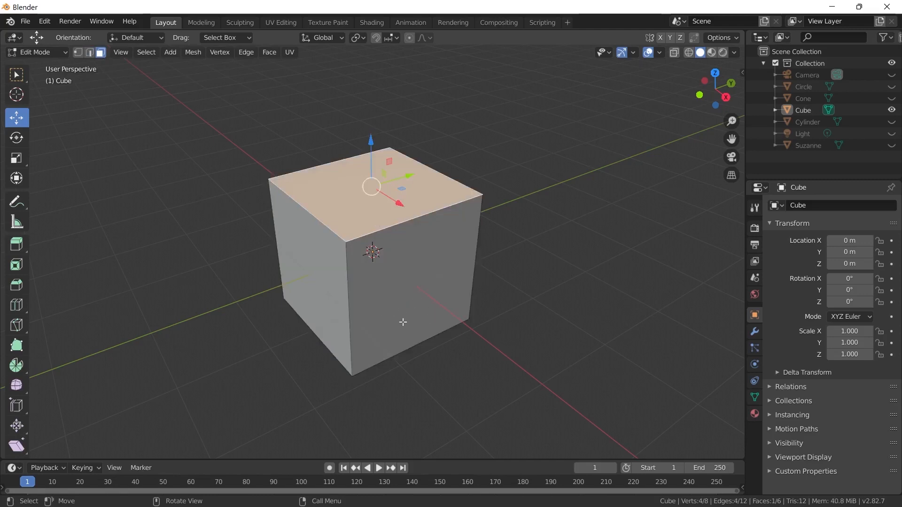
{"action": "left_click", "coordinate": [385, 322]}
Step: Clear the selection and cycle through the vertex, edge and face selection modes, ending in edge selection
{"action": "key", "text": "alt+a"}
{"action": "key", "text": "2"}
{"action": "key", "text": "3"}
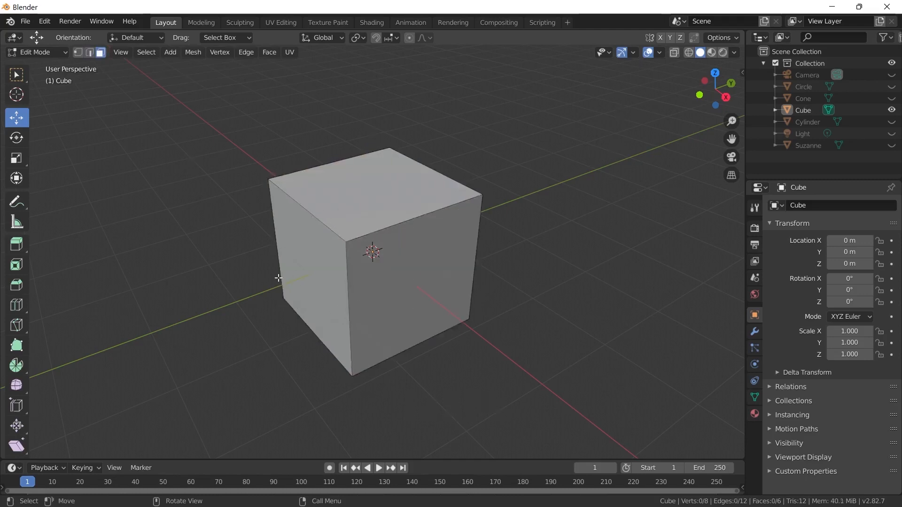
{"action": "key", "text": "1"}
{"action": "key", "text": "2"}
{"action": "key", "text": "3"}
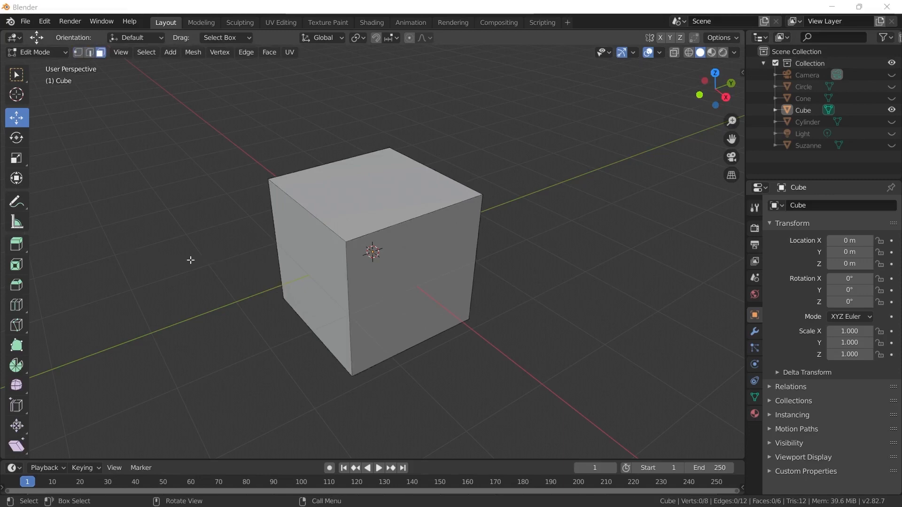
{"action": "left_click", "coordinate": [89, 53]}
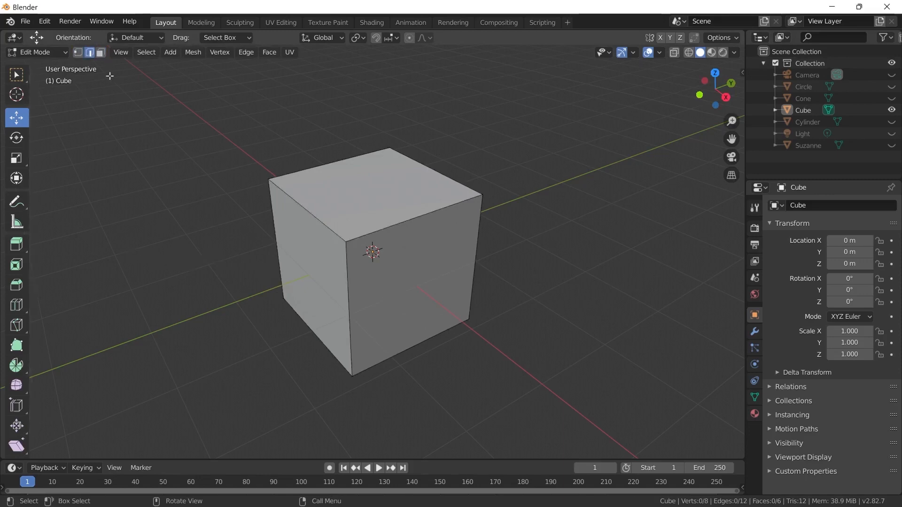
Step: Enable vertex, edge and face selection modes together for the cube
{"action": "left_click", "coordinate": [100, 52], "text": "shift"}
{"action": "left_click", "coordinate": [79, 53], "text": "shift"}
{"action": "left_click", "coordinate": [92, 55], "text": "shift"}
{"action": "left_click", "coordinate": [91, 55], "text": "shift"}
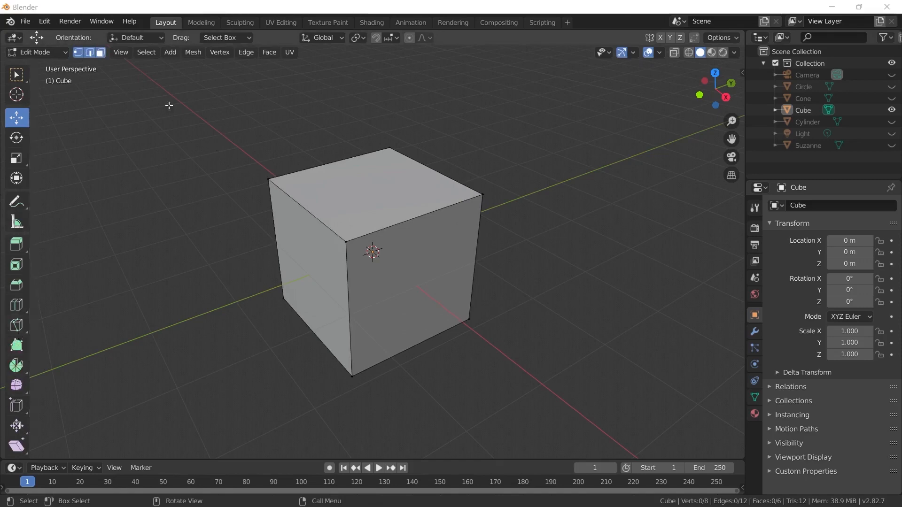
{"action": "left_click", "coordinate": [198, 52]}
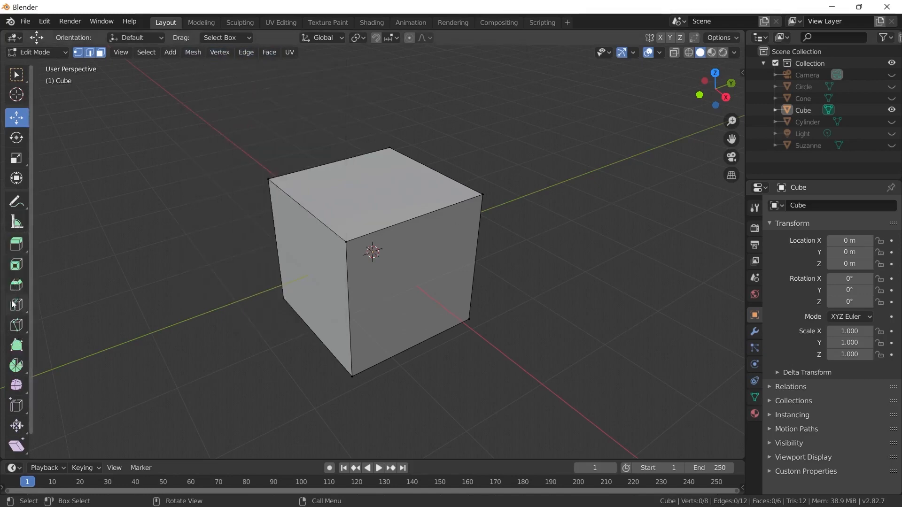
{"action": "left_click", "coordinate": [219, 52]}
{"action": "left_click", "coordinate": [217, 53]}
{"action": "left_click", "coordinate": [191, 52]}
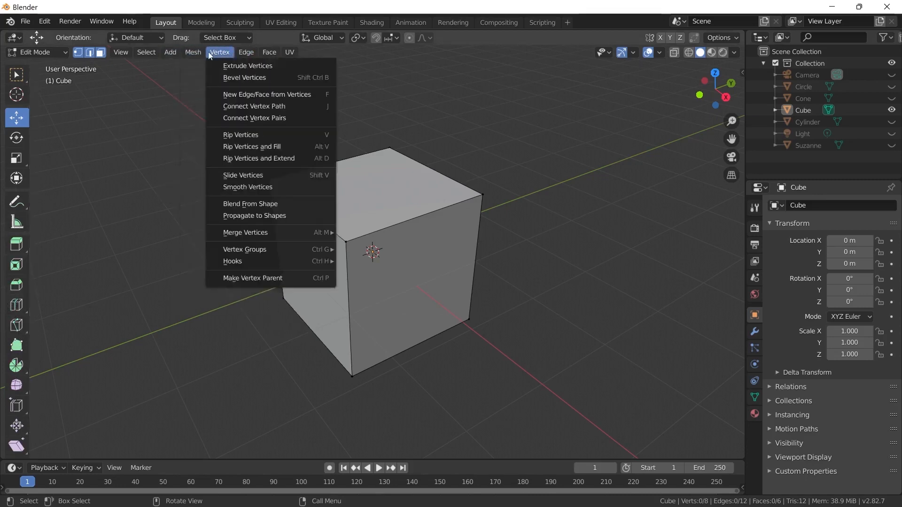
{"action": "mouse_move", "coordinate": [250, 53]}
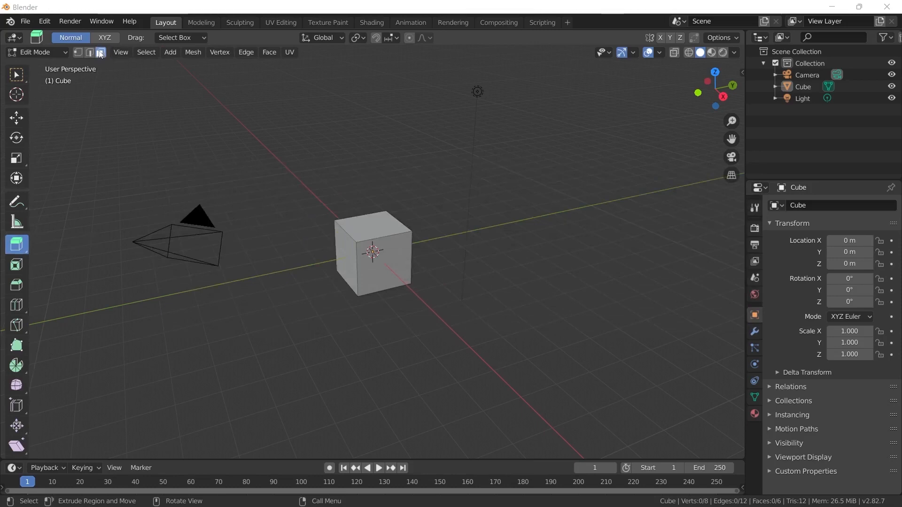
Step: Select the cube's top face and extrude it straight upward with the Extrude Region tool
{"action": "left_click", "coordinate": [371, 232]}
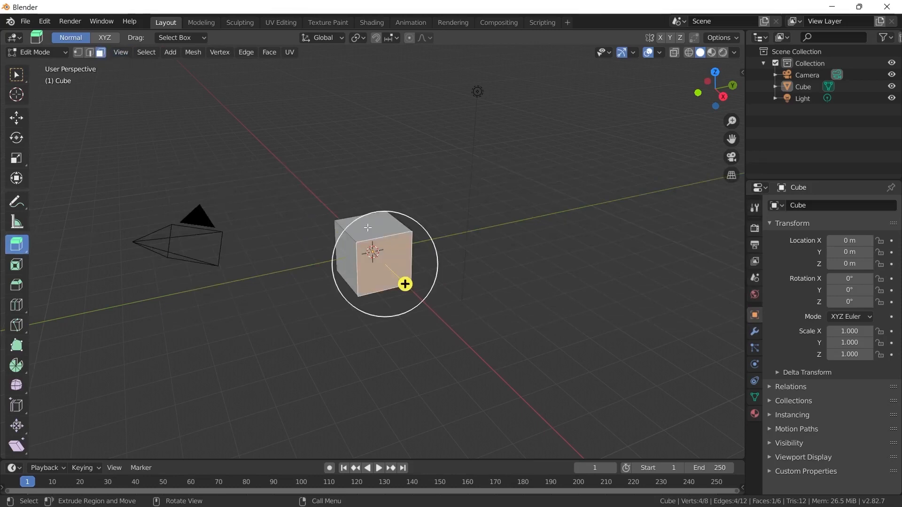
{"action": "left_click", "coordinate": [371, 229]}
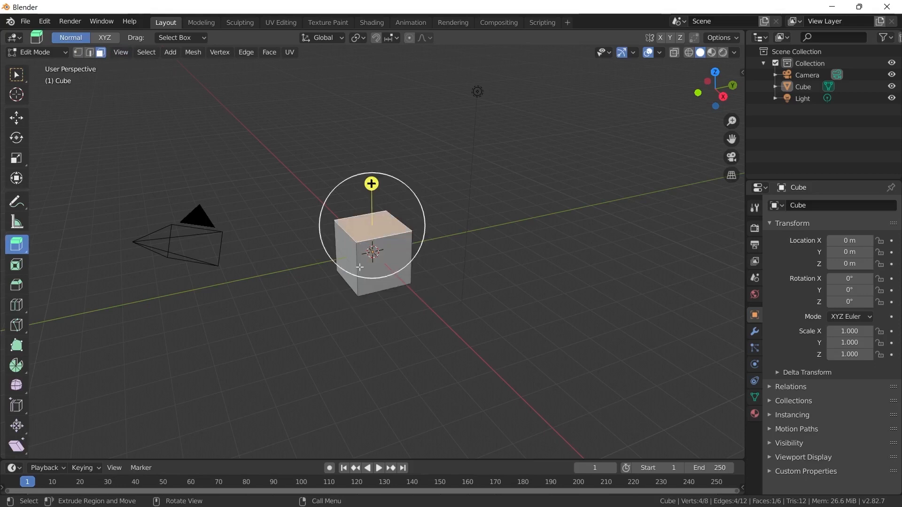
{"action": "scroll", "coordinate": [370, 213], "scroll_direction": "up", "scroll_amount": 3}
{"action": "scroll", "coordinate": [369, 214], "scroll_direction": "up", "scroll_amount": 1}
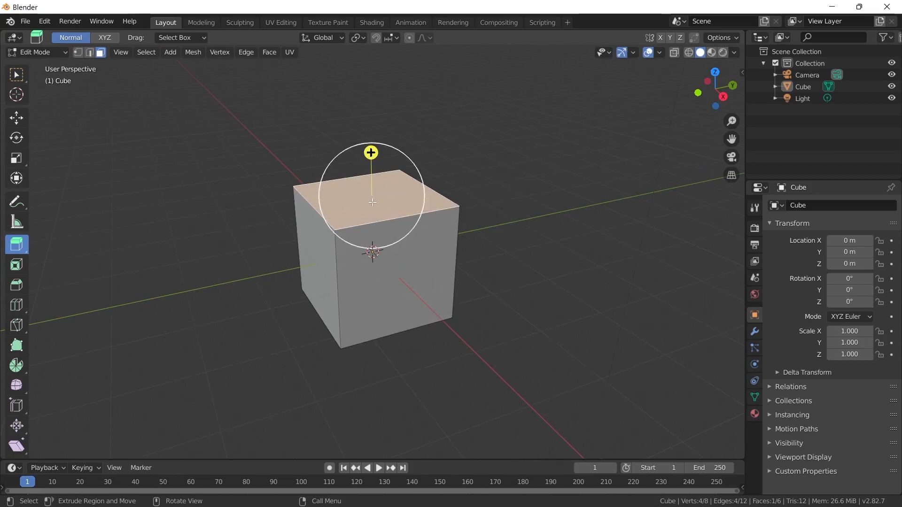
{"action": "left_click_drag", "start_coordinate": [371, 153], "coordinate": [365, 93]}
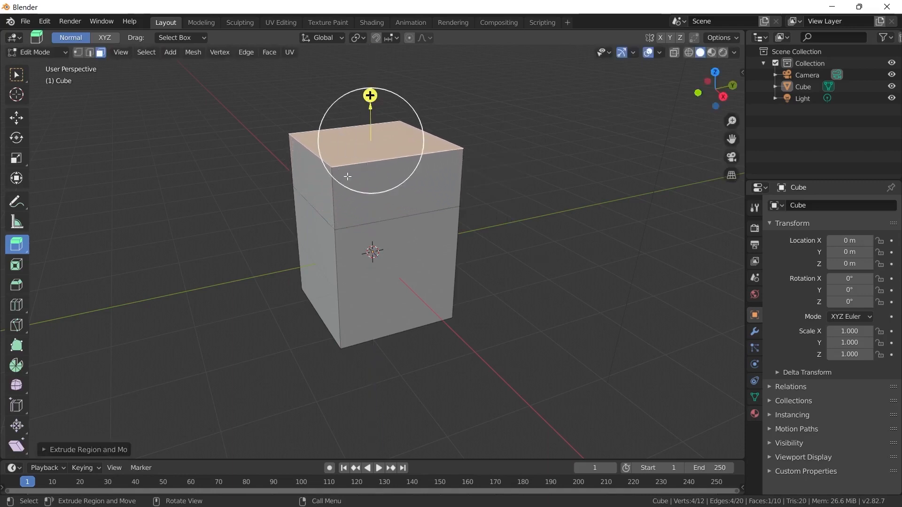
Step: Extrude the front face of the upper section outward along its normal with the Move tool active
{"action": "left_click", "coordinate": [440, 201]}
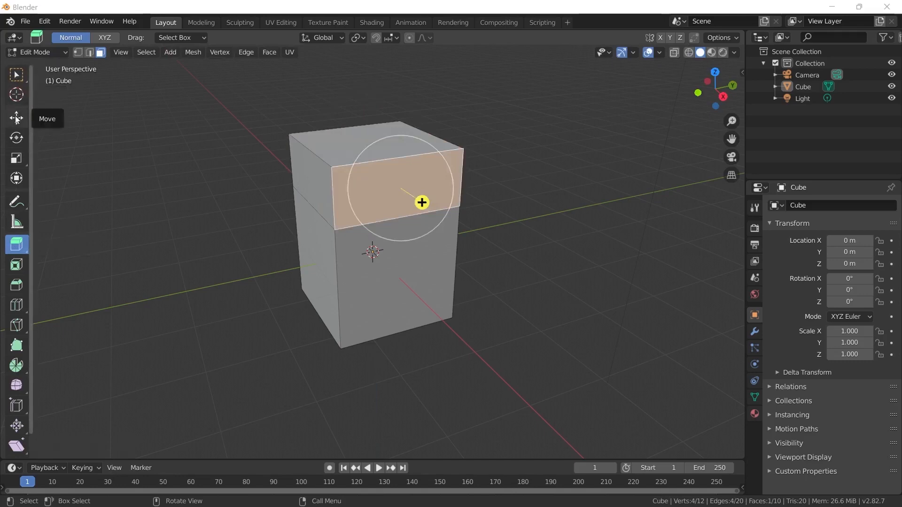
{"action": "left_click", "coordinate": [16, 119]}
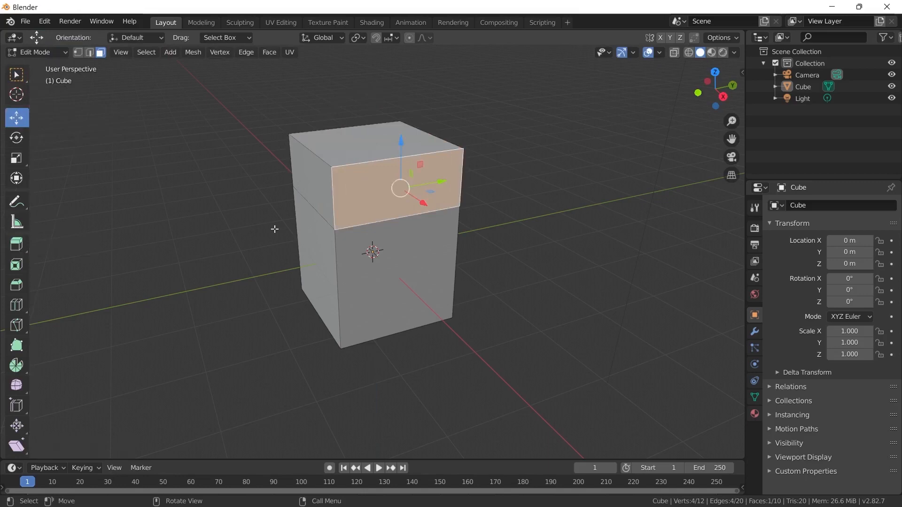
{"action": "key", "text": "e"}
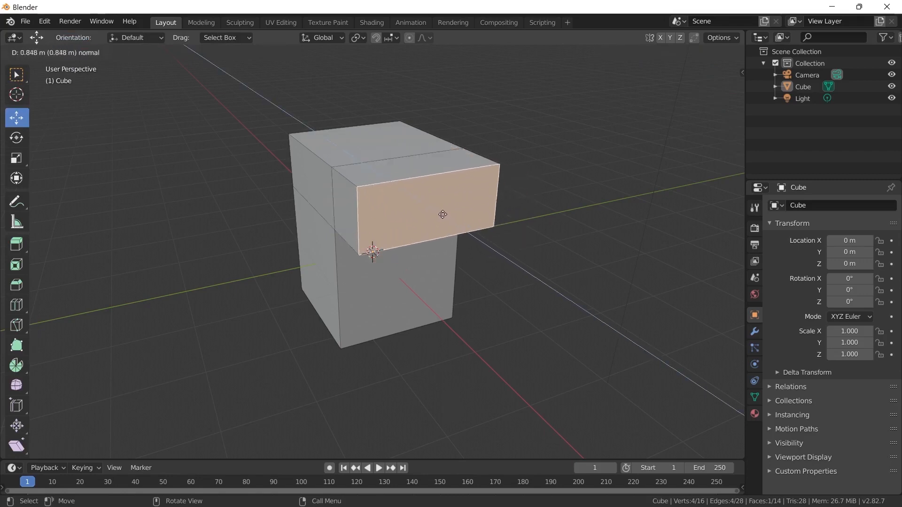
{"action": "left_click", "coordinate": [437, 234]}
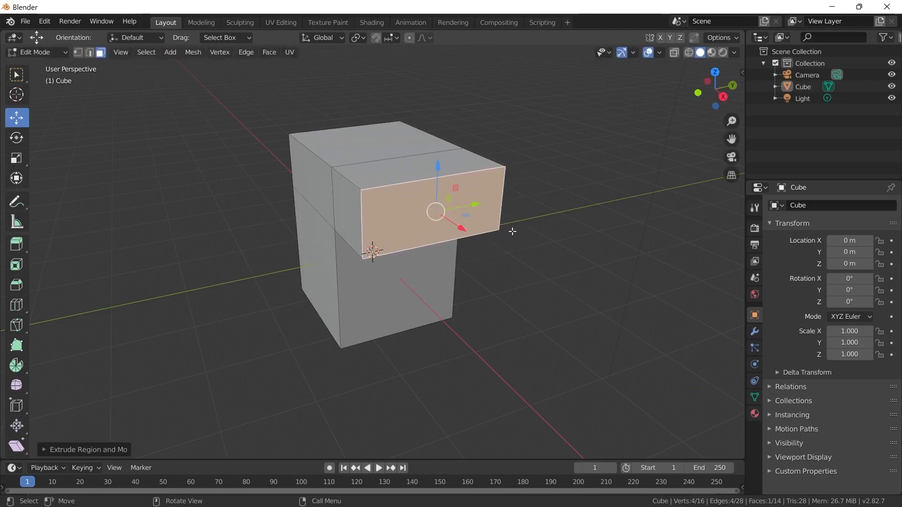
Step: Try to extrude the protruding front face again and move the duplicated face along X, and undo both
{"action": "key", "text": "e"}
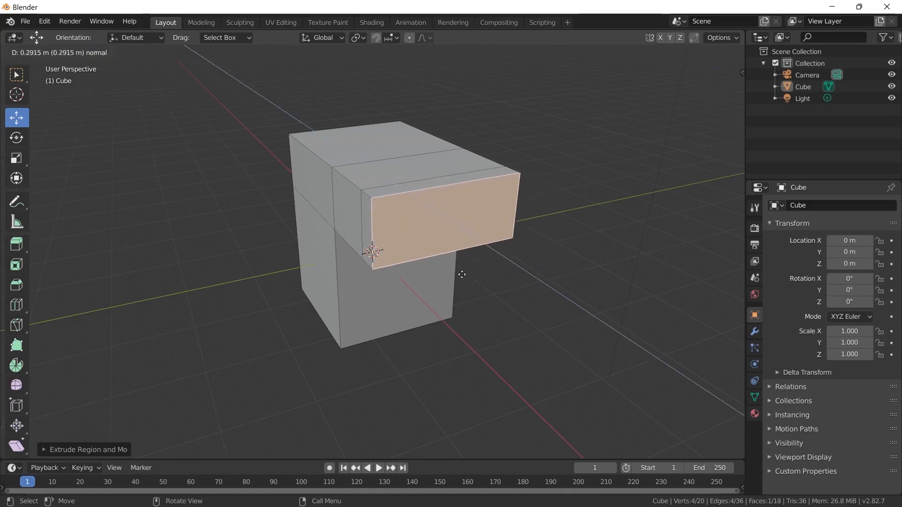
{"action": "left_click", "coordinate": [459, 276]}
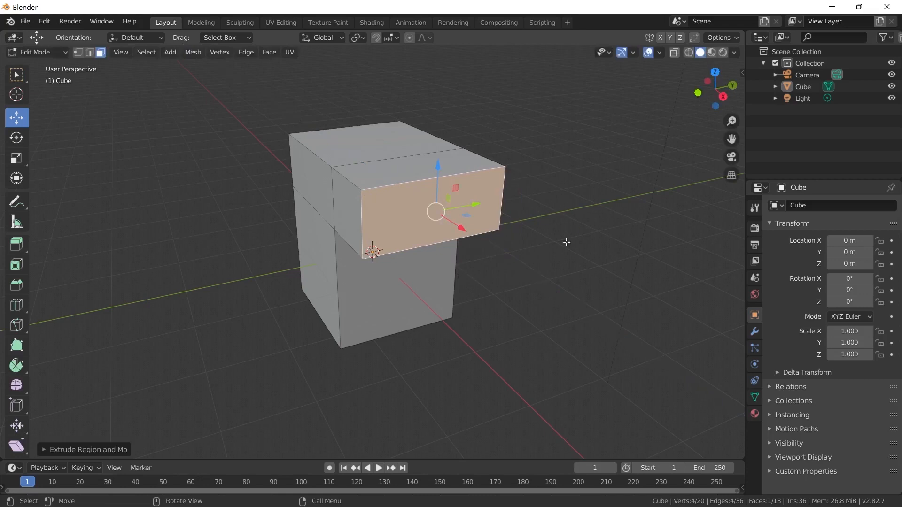
{"action": "mouse_move", "coordinate": [460, 230]}
{"action": "left_mouse_down"}
{"action": "mouse_move", "coordinate": [479, 232]}
{"action": "mouse_move", "coordinate": [467, 229]}
{"action": "left_mouse_up"}
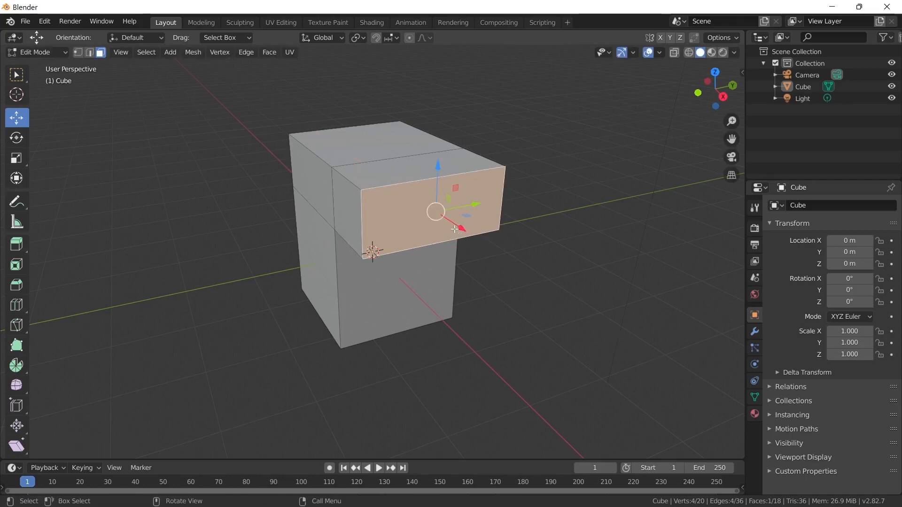
{"action": "key", "text": "ctrl+z"}
Step: Use Extrude Individual on the two opposite side faces of the upper section to extrude both outward
{"action": "left_click_drag", "start_coordinate": [16, 244], "coordinate": [95, 292]}
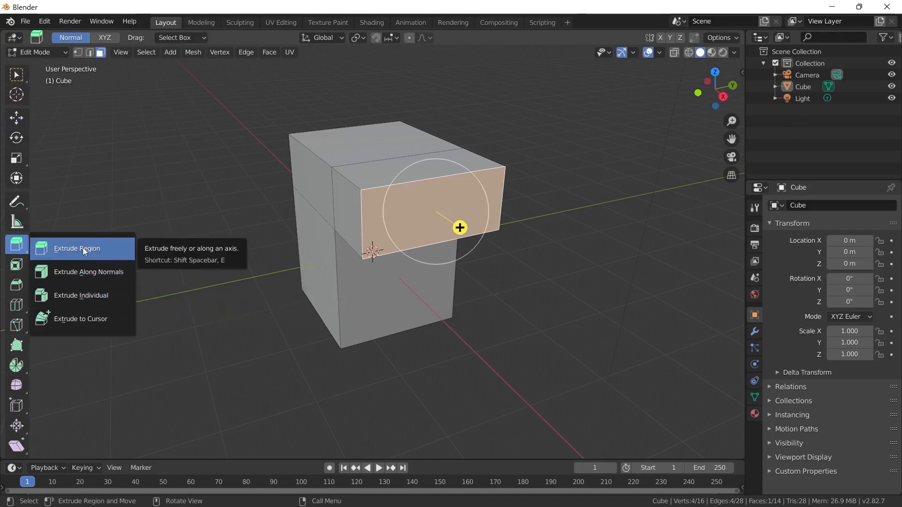
{"action": "left_click", "coordinate": [84, 296]}
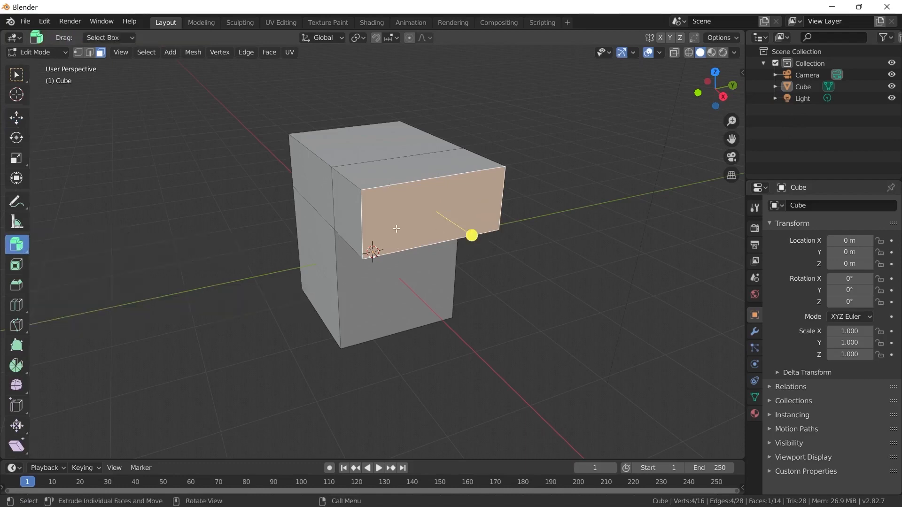
{"action": "left_click", "coordinate": [317, 190]}
{"action": "middle_click_drag", "start_coordinate": [354, 193], "coordinate": [421, 182]}
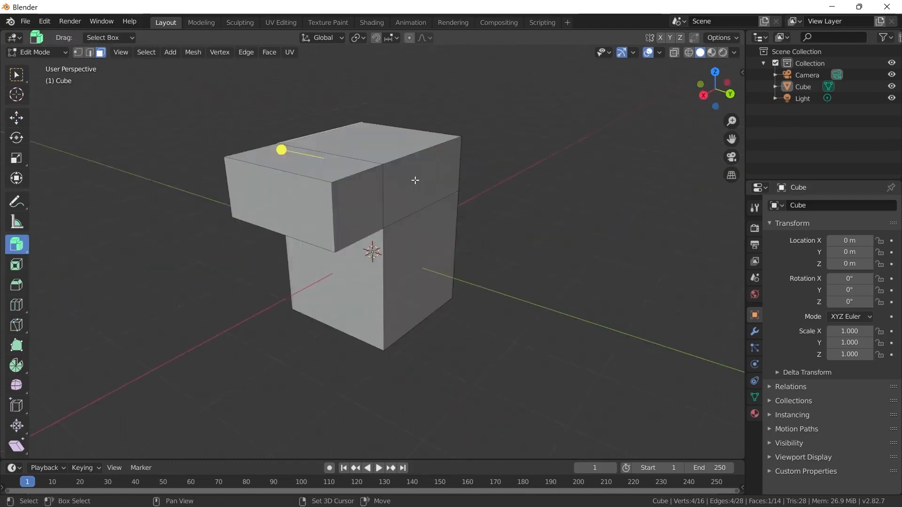
{"action": "left_click", "coordinate": [415, 180]}
{"action": "mouse_move", "coordinate": [396, 182]}
{"action": "middle_mouse_down"}
{"action": "mouse_move", "coordinate": [357, 183]}
{"action": "mouse_move", "coordinate": [394, 181]}
{"action": "middle_mouse_up"}
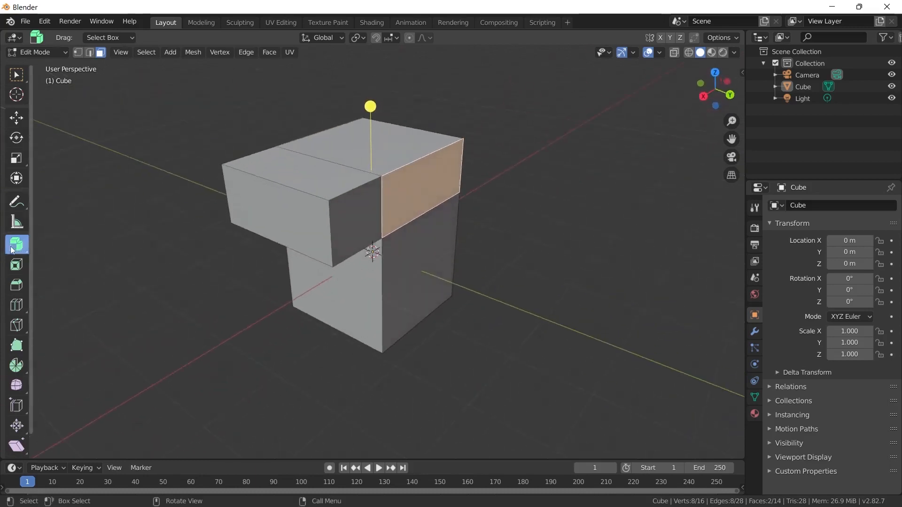
{"action": "left_click_drag", "start_coordinate": [20, 244], "coordinate": [42, 291]}
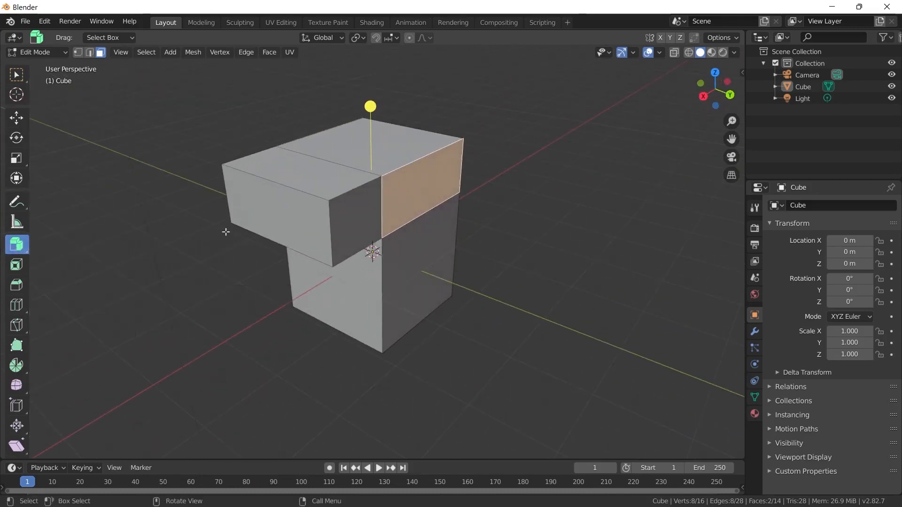
{"action": "left_click_drag", "start_coordinate": [370, 106], "coordinate": [376, 85]}
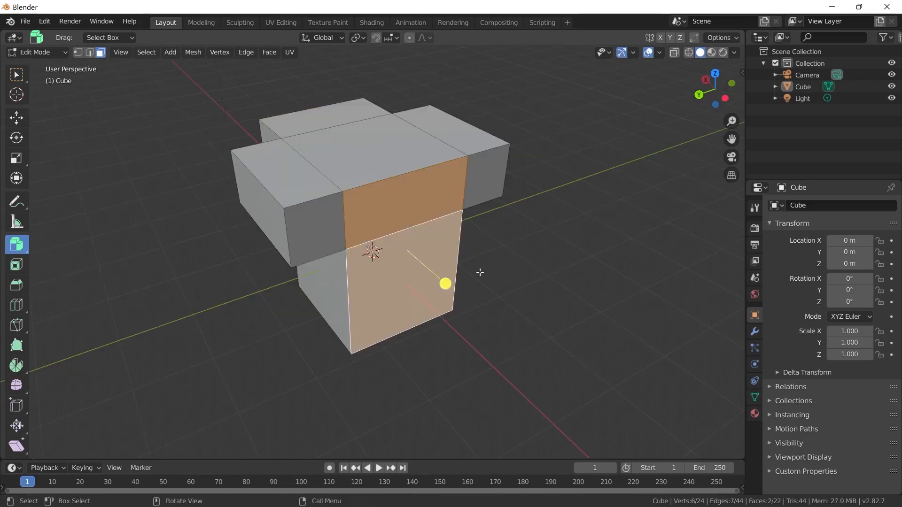
Step: Extrude the two stacked faces on the remaining side outward with Extrude Individual and activate the Move tool
{"action": "left_click_drag", "start_coordinate": [444, 283], "coordinate": [443, 326]}
{"action": "key", "text": "shift+space"}
{"action": "key", "text": "g"}
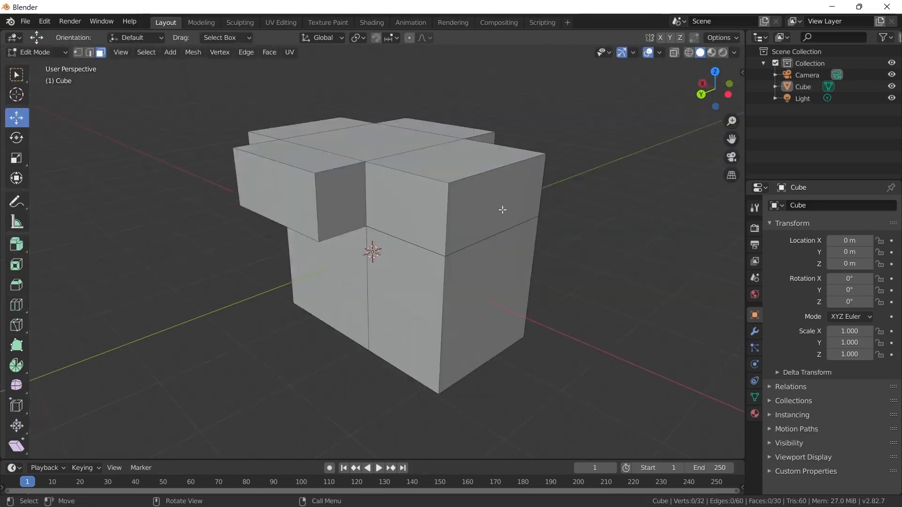
Step: Try moving the new block's upper end face up along Z, select the exposed inner face, and undo both
{"action": "left_click", "coordinate": [502, 209]}
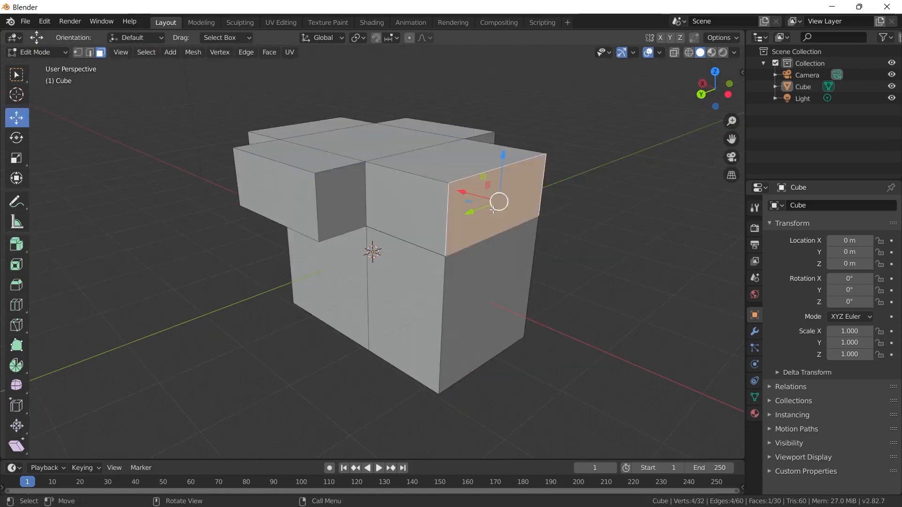
{"action": "left_click_drag", "start_coordinate": [502, 156], "coordinate": [509, 109]}
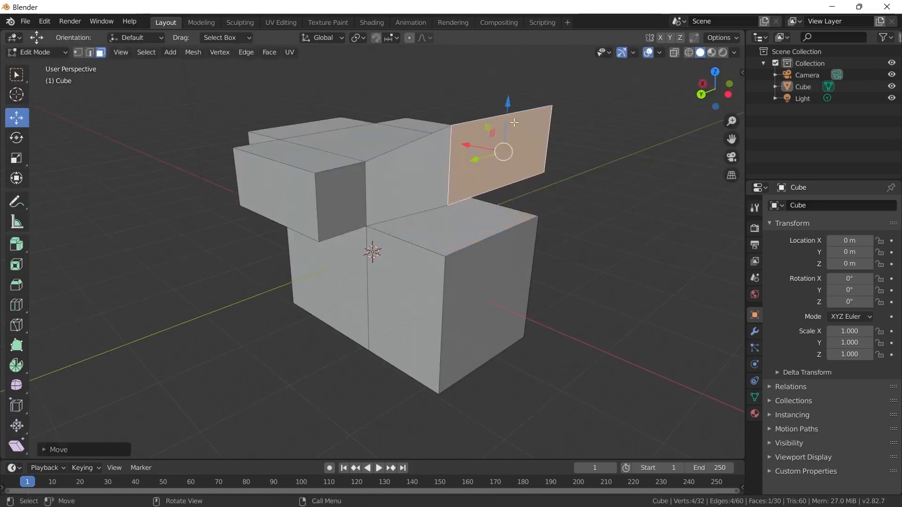
{"action": "left_click", "coordinate": [447, 230]}
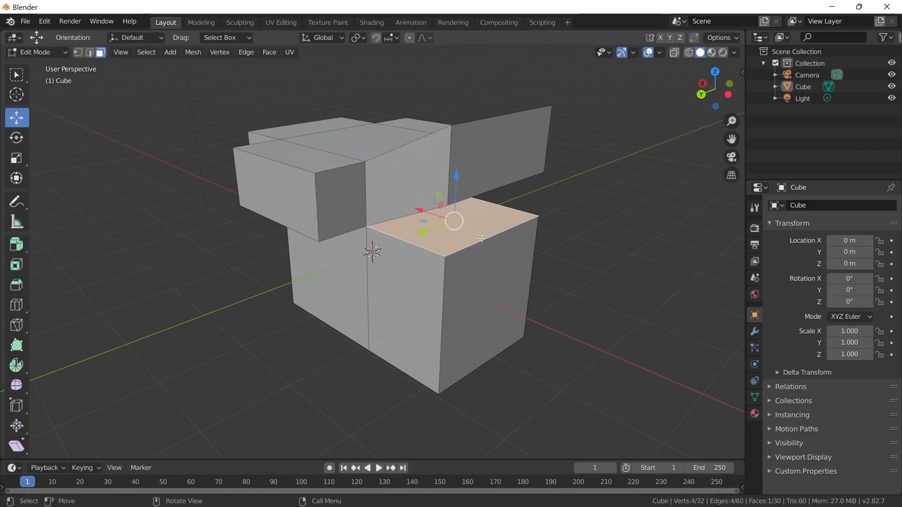
{"action": "key", "text": "ctrl+z"}
{"action": "key", "text": "ctrl+z"}
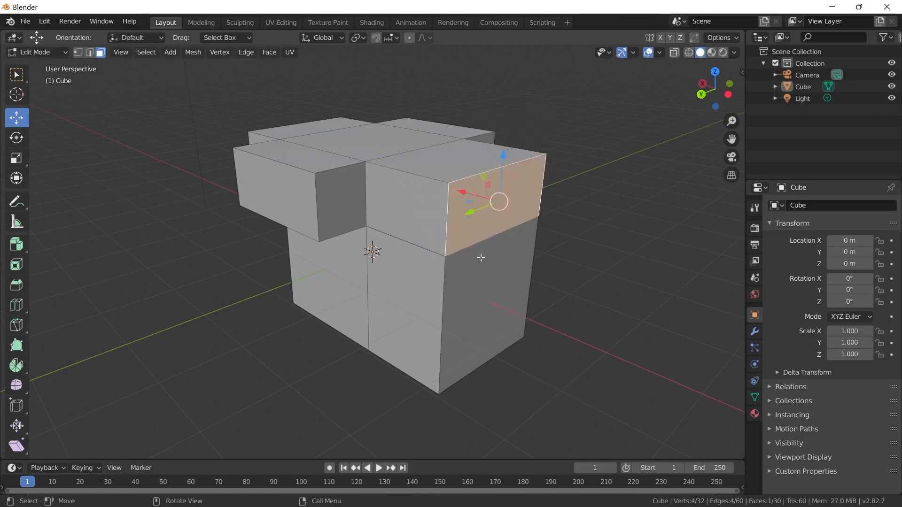
Step: Raise the upper end face along Z again, select the exposed inner face, and undo back to before the individual extrusion
{"action": "left_click", "coordinate": [494, 265], "text": "shift"}
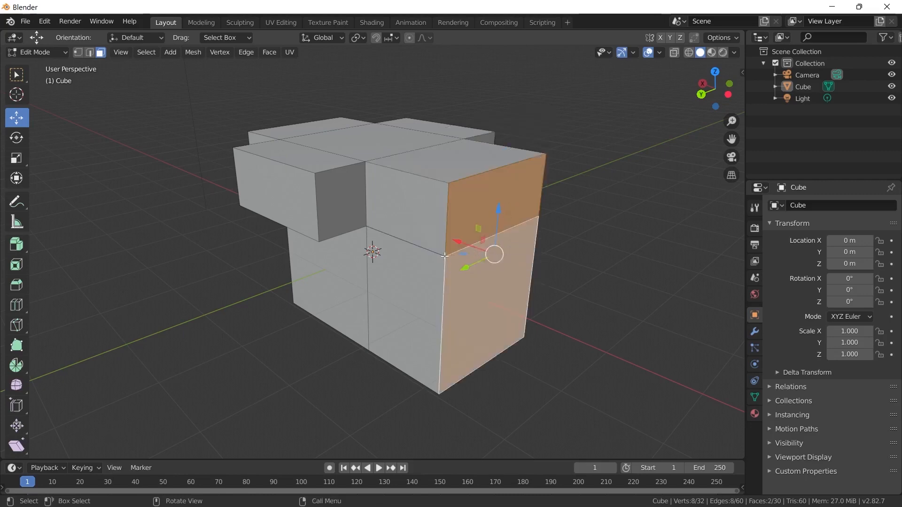
{"action": "left_click", "coordinate": [493, 202]}
{"action": "left_click_drag", "start_coordinate": [499, 180], "coordinate": [492, 113]}
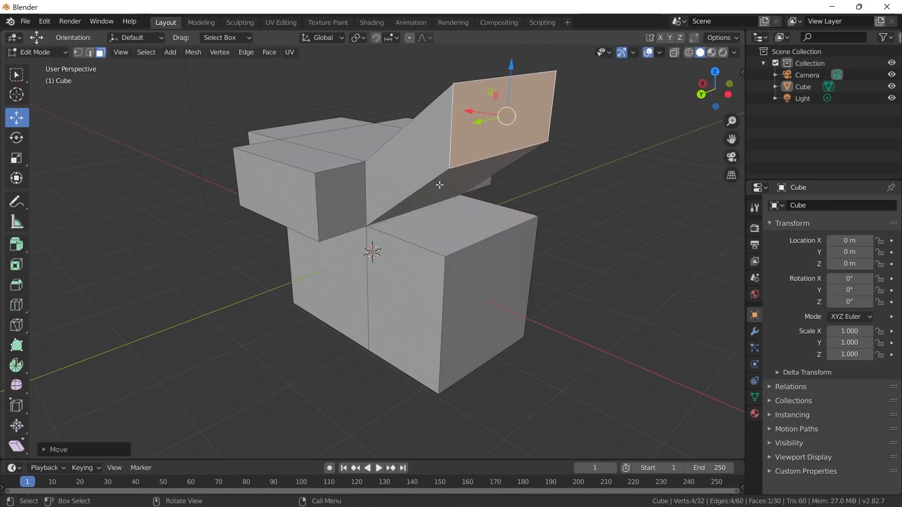
{"action": "left_click", "coordinate": [446, 220]}
{"action": "left_click", "coordinate": [468, 184]}
{"action": "left_click", "coordinate": [472, 216]}
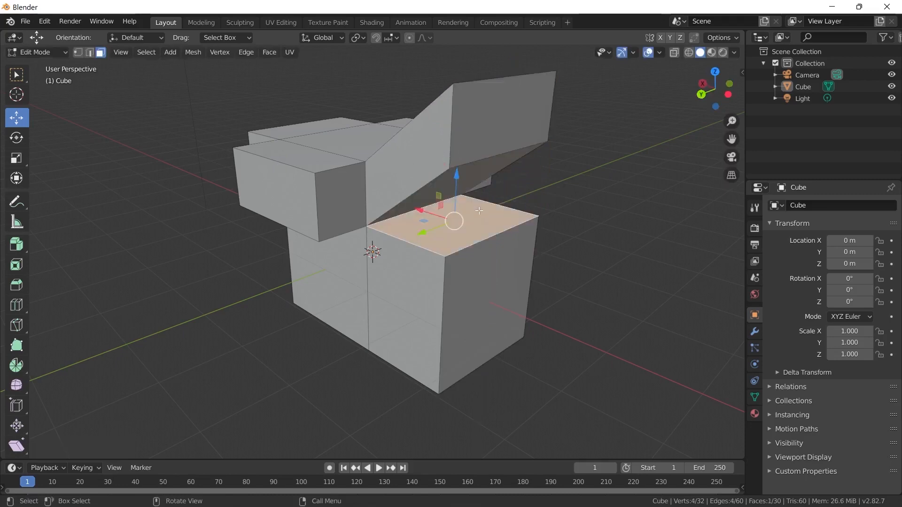
{"action": "key", "text": "ctrl+z"}
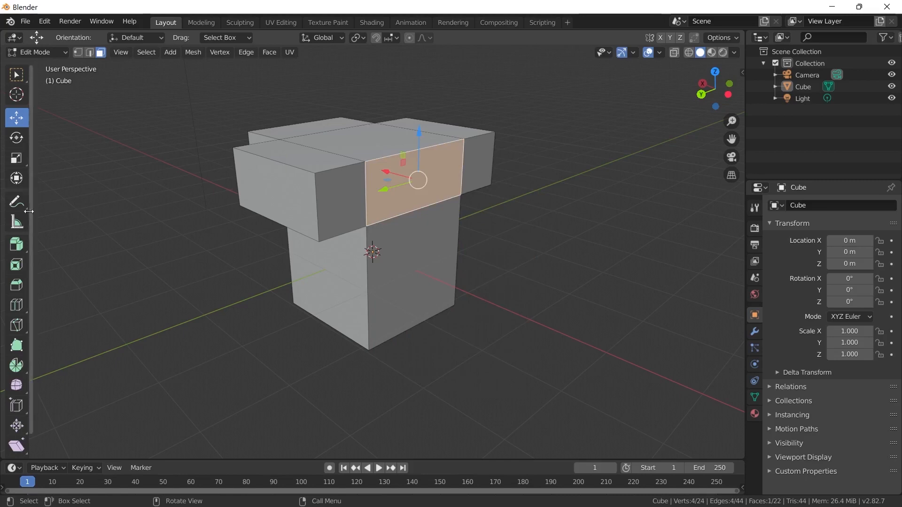
Step: Extrude the two stacked side faces outward together with the Extrude Region tool
{"action": "left_click_drag", "start_coordinate": [16, 244], "coordinate": [71, 248]}
{"action": "left_click", "coordinate": [420, 249], "text": "shift"}
{"action": "left_click_drag", "start_coordinate": [452, 247], "coordinate": [512, 258]}
{"action": "left_click_drag", "start_coordinate": [512, 259], "coordinate": [522, 261]}
Step: Try moving the upper end face of the new block up along Z, and undo the move
{"action": "left_click", "coordinate": [16, 117]}
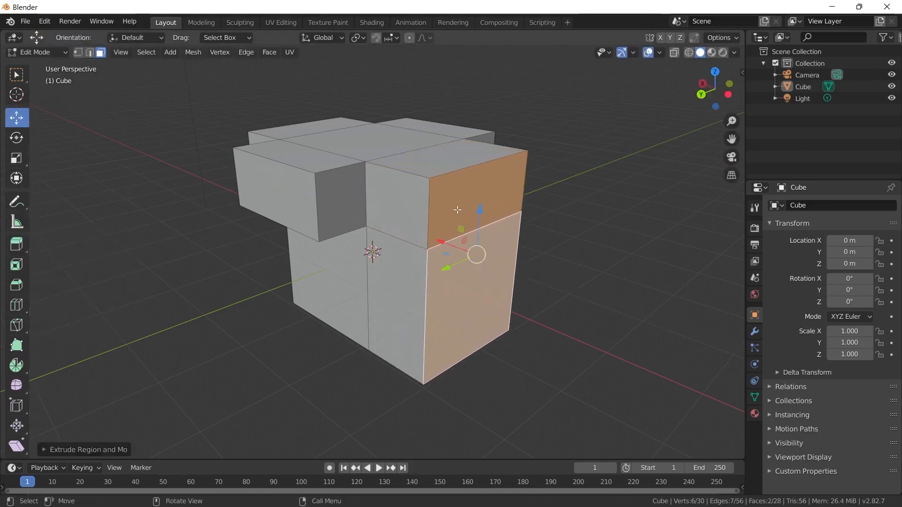
{"action": "left_click", "coordinate": [476, 202]}
{"action": "left_click_drag", "start_coordinate": [484, 158], "coordinate": [472, 109]}
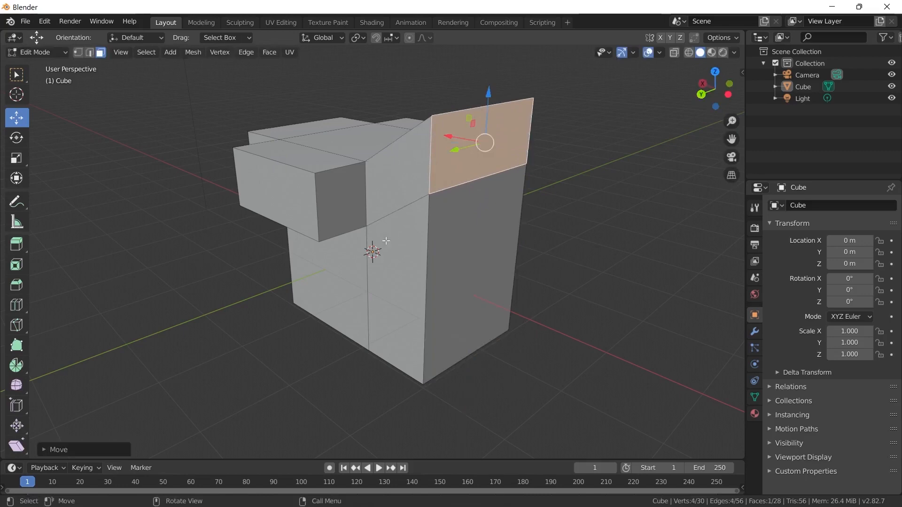
{"action": "left_click_drag", "start_coordinate": [17, 244], "coordinate": [88, 301]}
{"action": "key", "text": "ctrl+z"}
{"action": "mouse_move", "coordinate": [224, 267]}
{"action": "middle_mouse_down"}
{"action": "mouse_move", "coordinate": [313, 278]}
{"action": "mouse_move", "coordinate": [216, 268]}
{"action": "middle_mouse_up"}
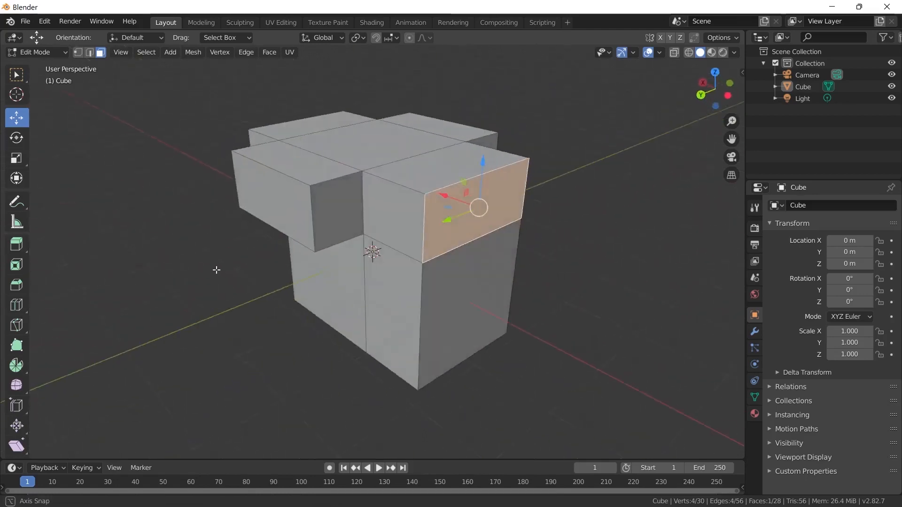
Step: Try extruding the top and outer side faces of the cube's unextruded upper edge section together with Extrude Region, and undo the extrusion
{"action": "left_click", "coordinate": [590, 231]}
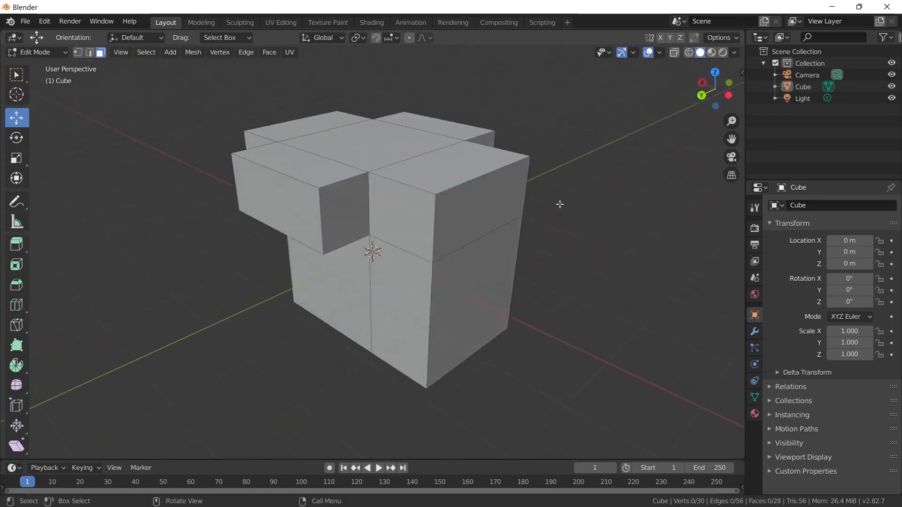
{"action": "middle_click_drag", "start_coordinate": [559, 204], "coordinate": [573, 207]}
{"action": "left_click", "coordinate": [470, 164]}
{"action": "key", "text": "shift+space"}
{"action": "key", "text": "e"}
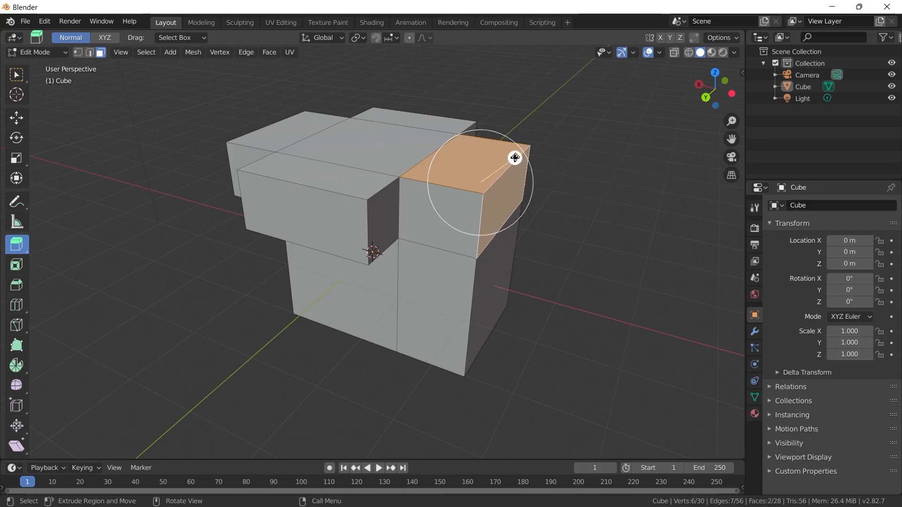
{"action": "left_click_drag", "start_coordinate": [515, 157], "coordinate": [537, 138]}
{"action": "middle_click_drag", "start_coordinate": [538, 138], "coordinate": [550, 210]}
{"action": "key", "text": "ctrl+z"}
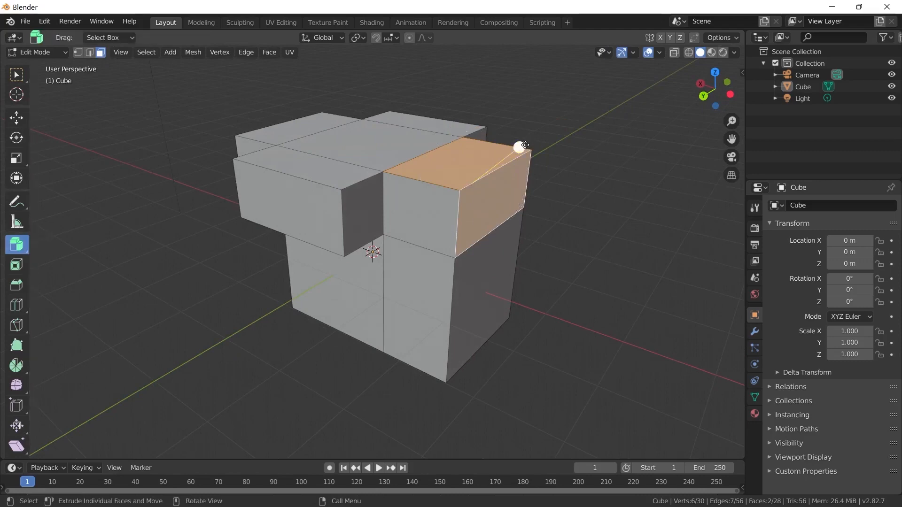
Step: Try extruding the same two adjoining faces separately by about 0.66 m with Extrude Individual, and undo it
{"action": "left_click_drag", "start_coordinate": [518, 147], "coordinate": [554, 122]}
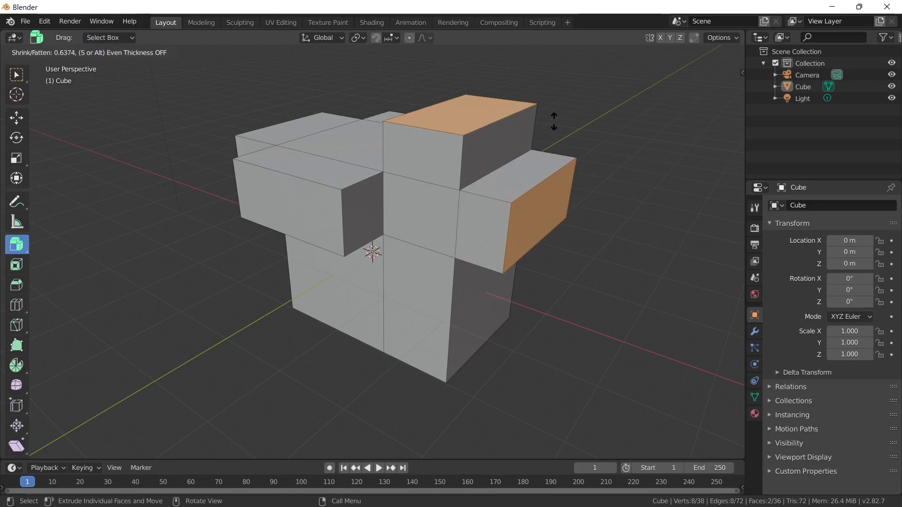
{"action": "left_click_drag", "start_coordinate": [554, 121], "coordinate": [553, 114]}
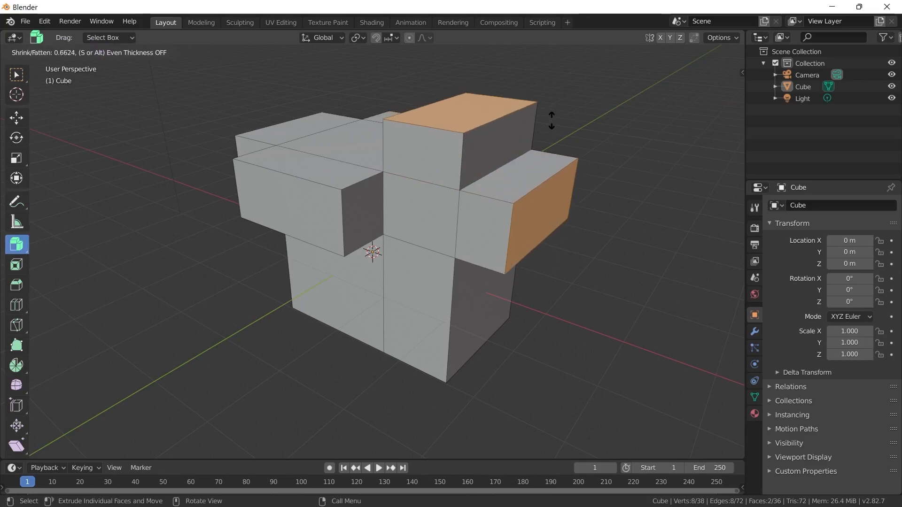
{"action": "key", "text": "Escape"}
{"action": "key", "text": "ctrl+z"}
Step: Extrude the adjoining top and outer side faces together by about 0.658 m with Extrude Along Normals
{"action": "left_click_drag", "start_coordinate": [18, 246], "coordinate": [80, 273]}
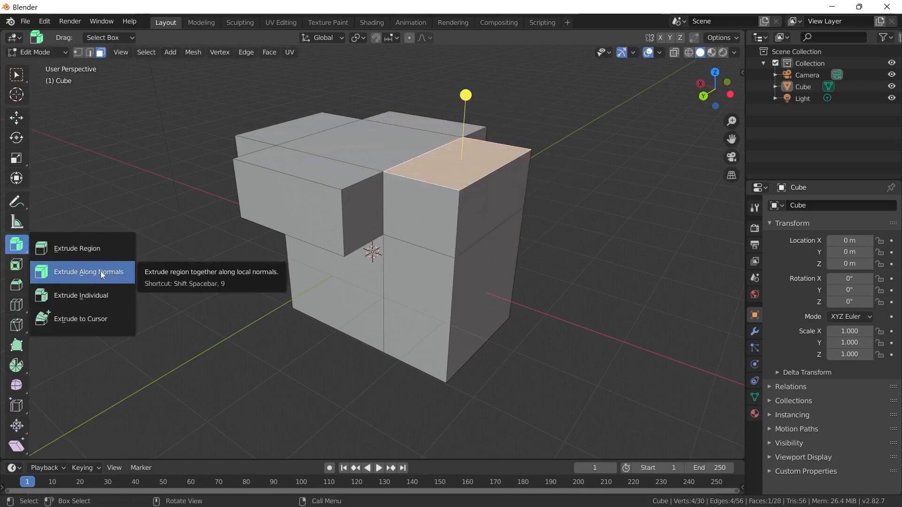
{"action": "left_click", "coordinate": [101, 272]}
{"action": "left_click", "coordinate": [491, 197]}
{"action": "left_click", "coordinate": [446, 171], "text": "shift"}
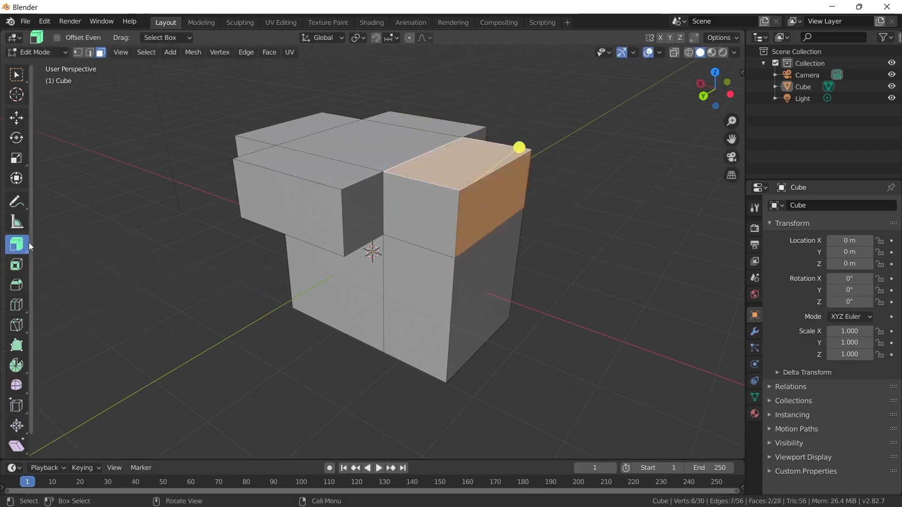
{"action": "left_click", "coordinate": [22, 243]}
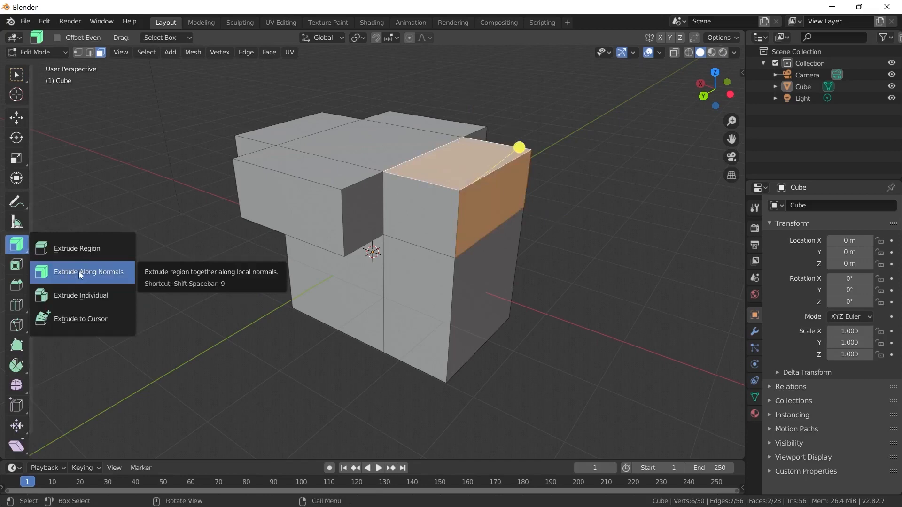
{"action": "left_click", "coordinate": [94, 271]}
{"action": "left_click_drag", "start_coordinate": [519, 147], "coordinate": [549, 141]}
{"action": "middle_click_drag", "start_coordinate": [550, 140], "coordinate": [493, 188]}
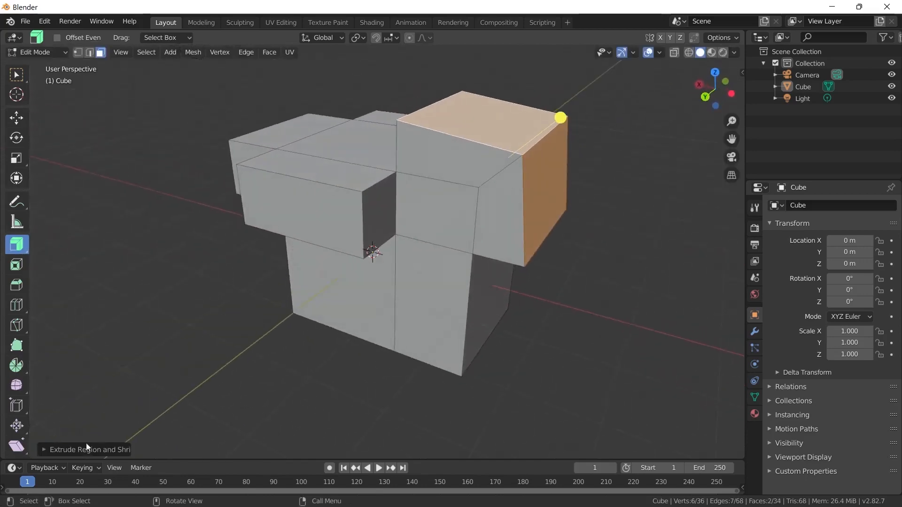
Step: Compare the extrusion with and without Offset Even in the operation's settings, and leave Offset Even enabled
{"action": "left_click", "coordinate": [47, 450]}
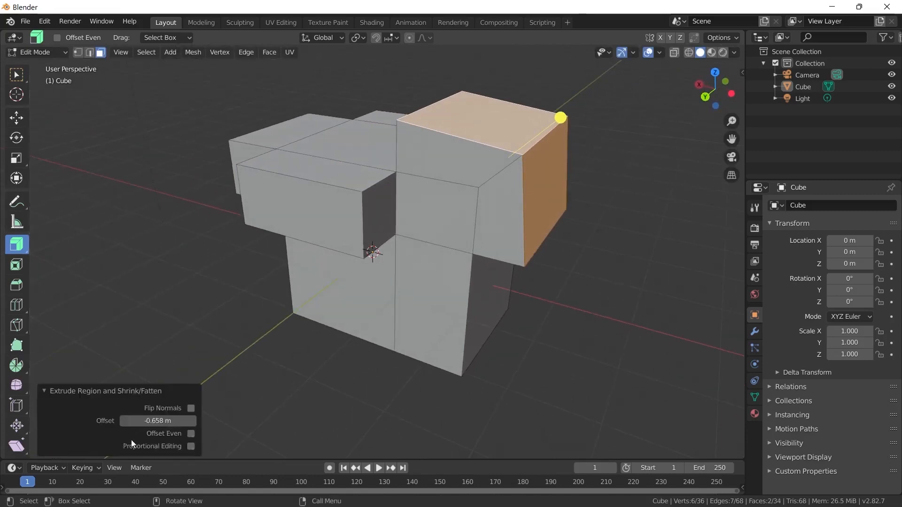
{"action": "left_click", "coordinate": [190, 434]}
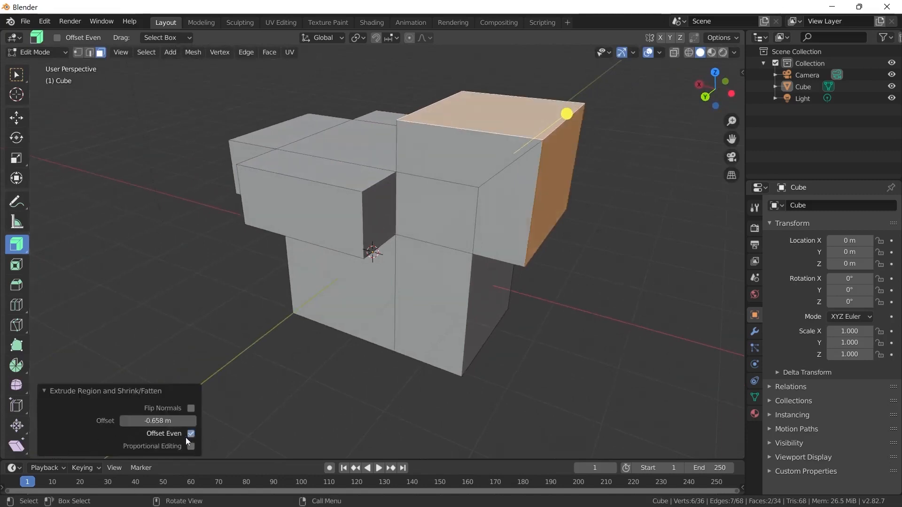
{"action": "left_click", "coordinate": [188, 434]}
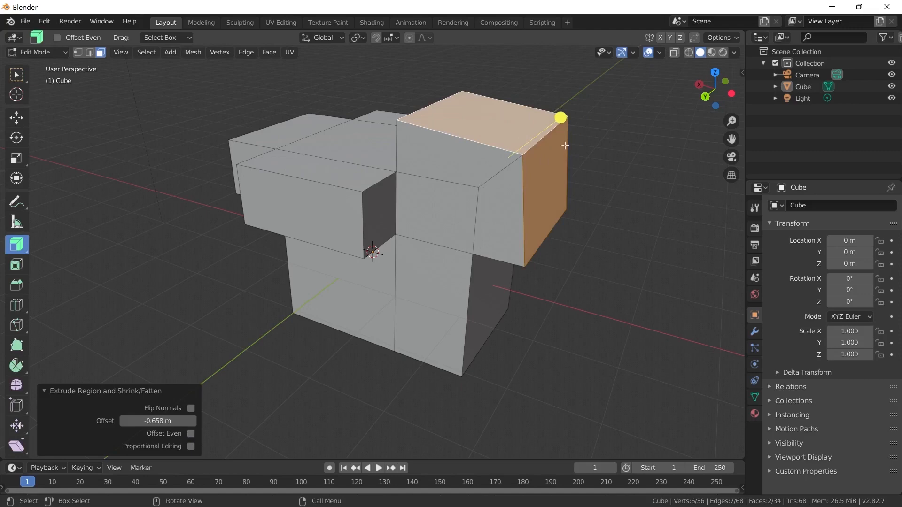
{"action": "middle_click_drag", "start_coordinate": [489, 187], "coordinate": [498, 160]}
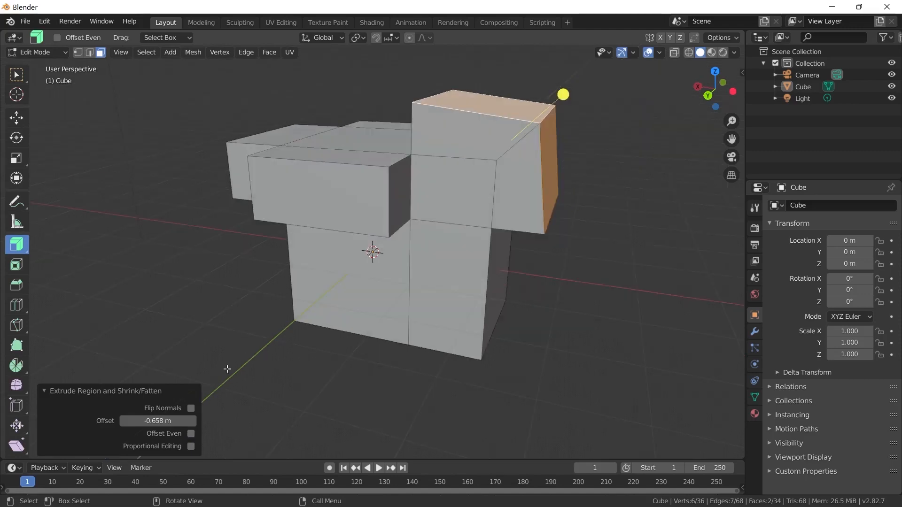
{"action": "left_click", "coordinate": [191, 433]}
{"action": "middle_click_drag", "start_coordinate": [556, 112], "coordinate": [331, 139]}
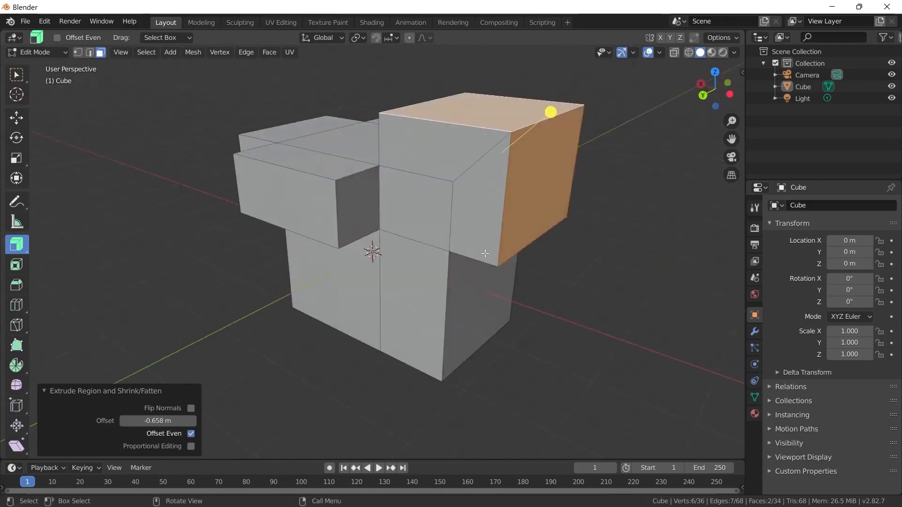
Step: Select only the raised block's upper face and extend it in front view with Extrude to Cursor into a seven-segment arch up, over and down
{"action": "left_click_drag", "start_coordinate": [17, 244], "coordinate": [69, 322]}
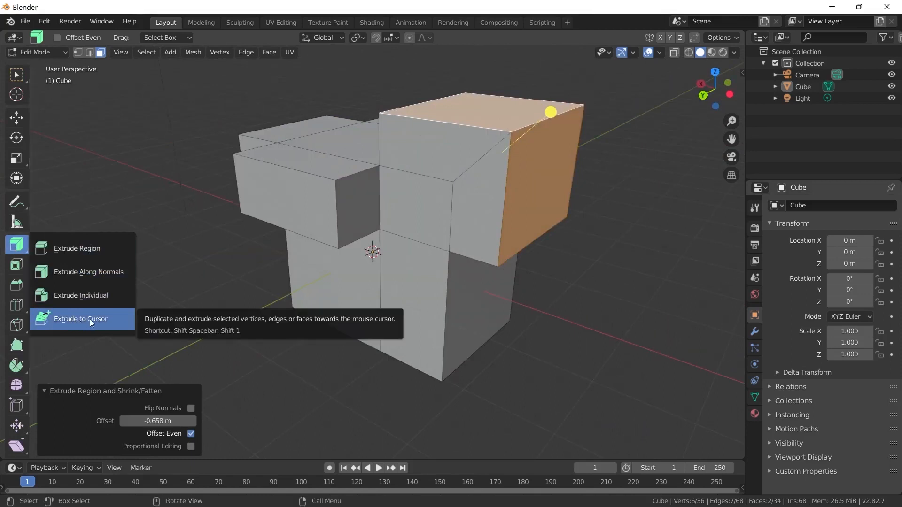
{"action": "left_click", "coordinate": [89, 319]}
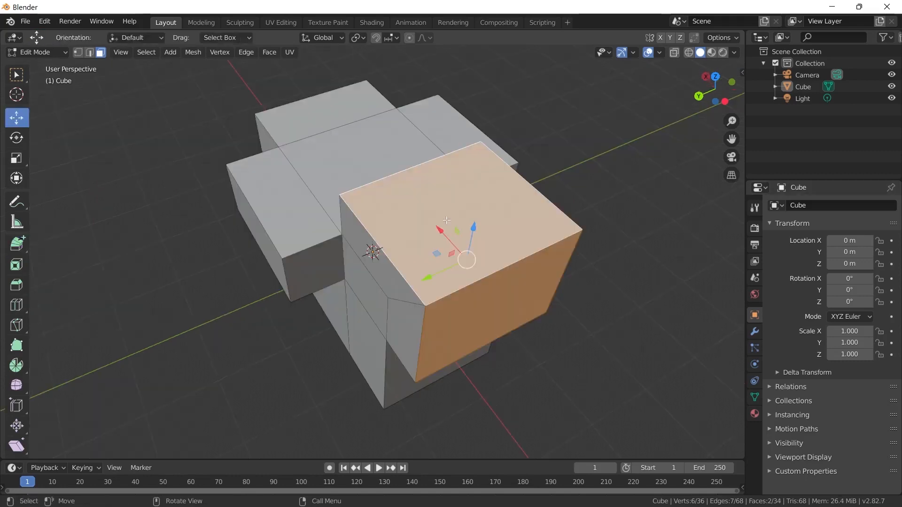
{"action": "left_click", "coordinate": [435, 218]}
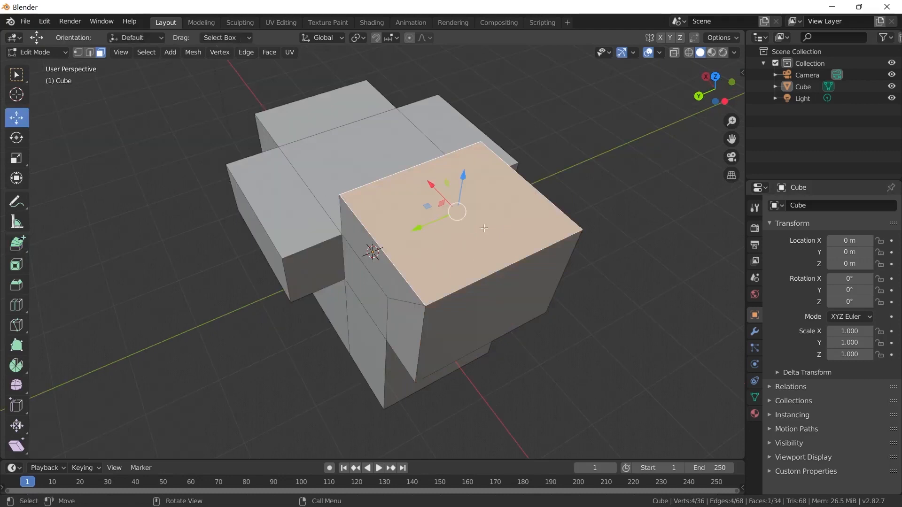
{"action": "key", "text": "KP_1"}
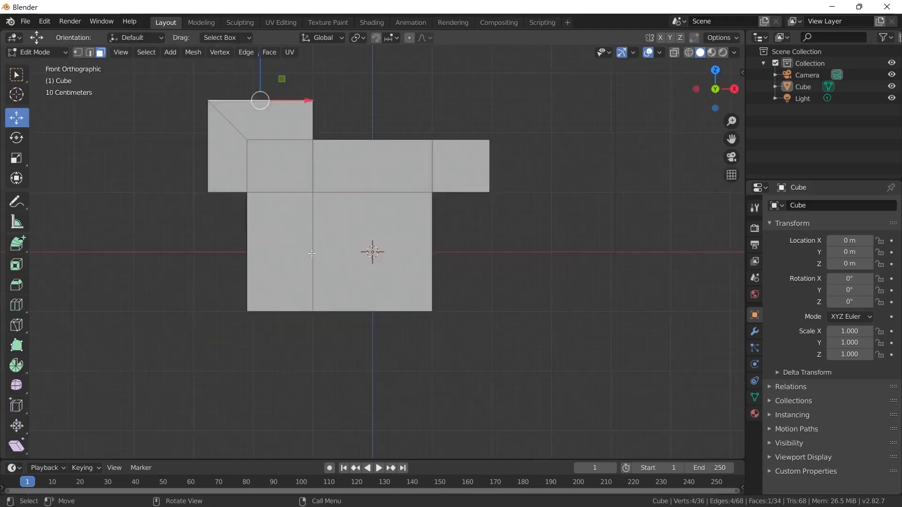
{"action": "middle_click_drag", "start_coordinate": [263, 223], "coordinate": [318, 264], "text": "shift"}
{"action": "scroll", "coordinate": [555, 271], "scroll_direction": "down", "scroll_amount": 5}
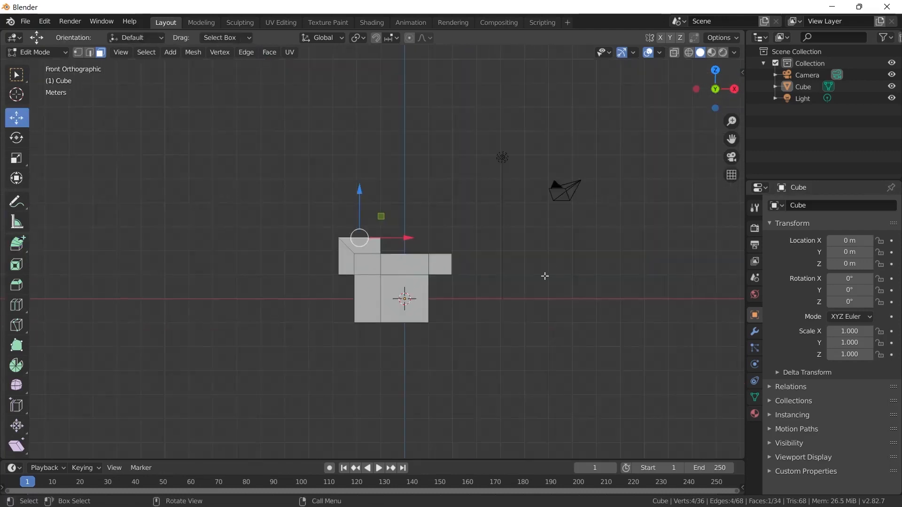
{"action": "left_click_drag", "start_coordinate": [16, 243], "coordinate": [101, 324]}
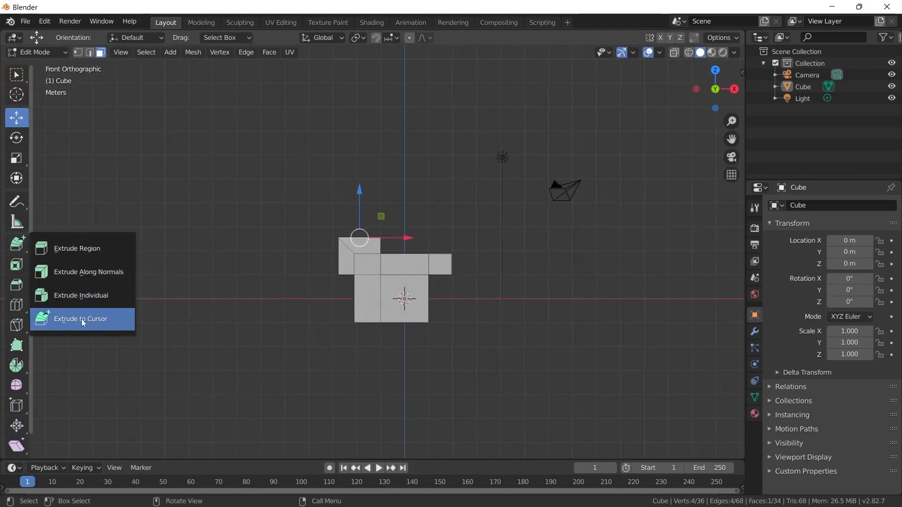
{"action": "left_click", "coordinate": [52, 323]}
{"action": "left_click", "coordinate": [364, 186]}
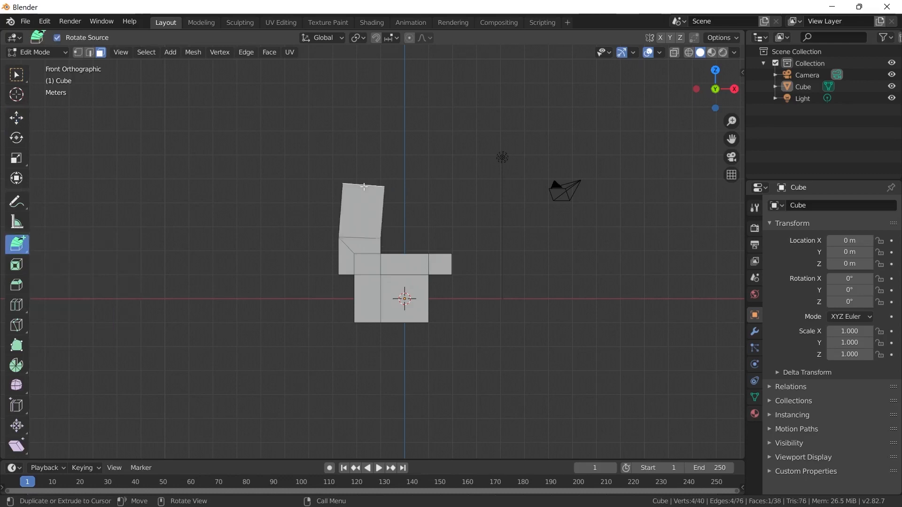
{"action": "left_click", "coordinate": [358, 142]}
{"action": "left_click", "coordinate": [345, 106]}
{"action": "left_click", "coordinate": [287, 106]}
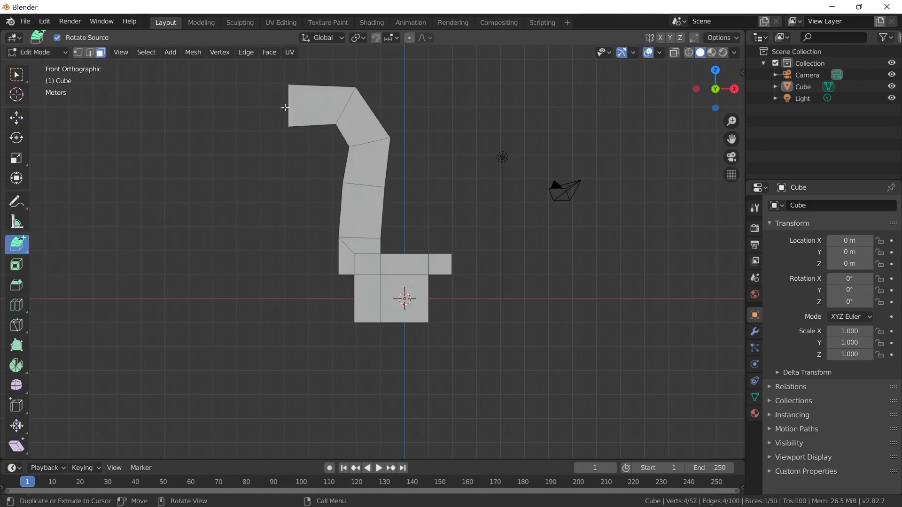
{"action": "left_click", "coordinate": [243, 132]}
{"action": "left_click", "coordinate": [228, 173]}
{"action": "left_click", "coordinate": [221, 213]}
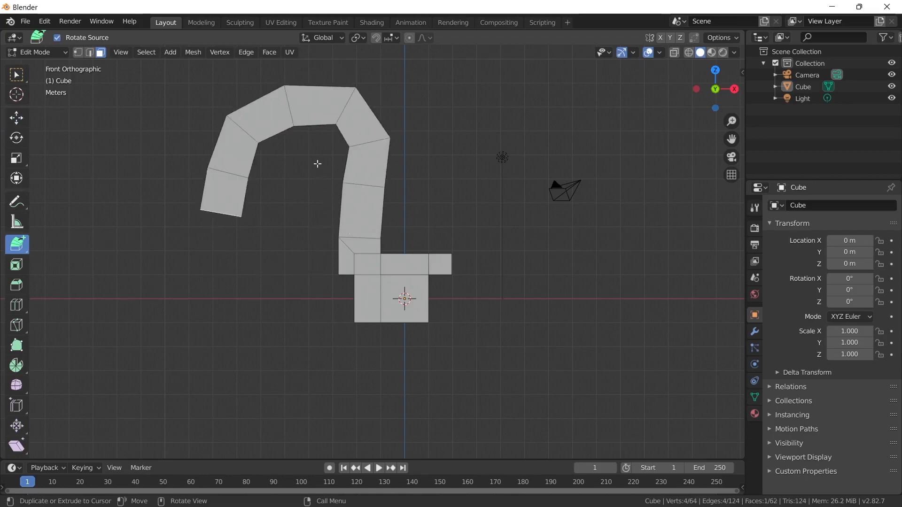
Step: Continue the arch from its free end in perspective with six Extrude to Cursor segments curving past the cube and back upward
{"action": "middle_click_drag", "start_coordinate": [269, 153], "coordinate": [328, 273]}
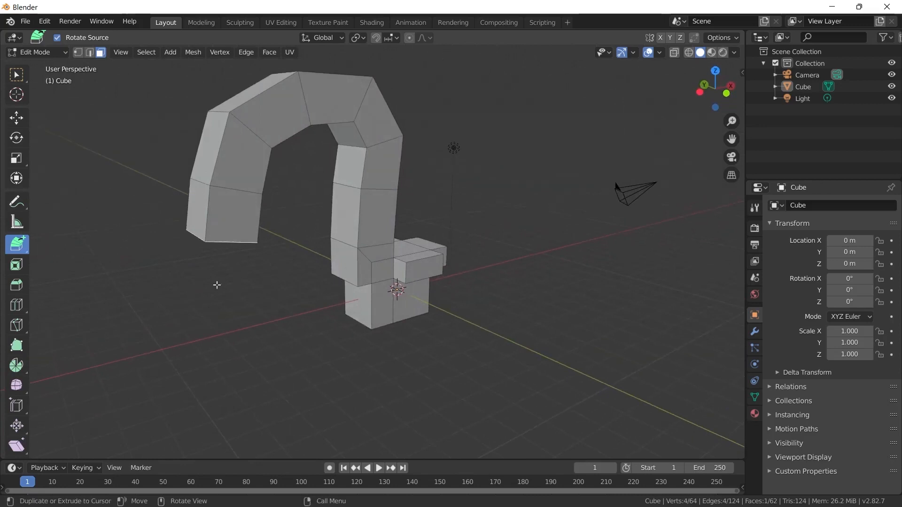
{"action": "left_click", "coordinate": [254, 273]}
{"action": "left_click", "coordinate": [301, 295]}
{"action": "left_click", "coordinate": [404, 300]}
{"action": "left_click", "coordinate": [495, 292]}
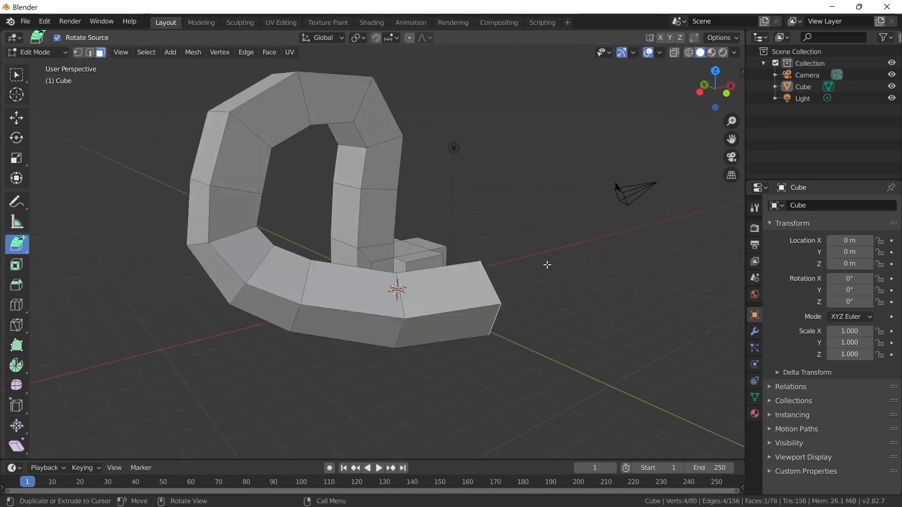
{"action": "left_click", "coordinate": [547, 263]}
{"action": "left_click", "coordinate": [549, 211]}
{"action": "middle_click_drag", "start_coordinate": [548, 270], "coordinate": [523, 265]}
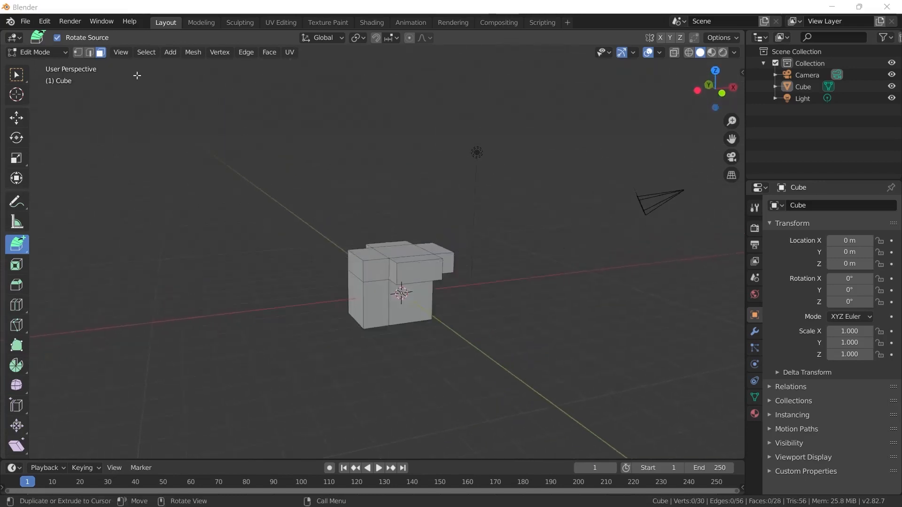
Step: Select the two opposite end faces of the cube's upper edge section and apply Extrude Individual Faces to them
{"action": "key", "text": "KP_1"}
{"action": "middle_click_drag", "start_coordinate": [381, 277], "coordinate": [175, 276]}
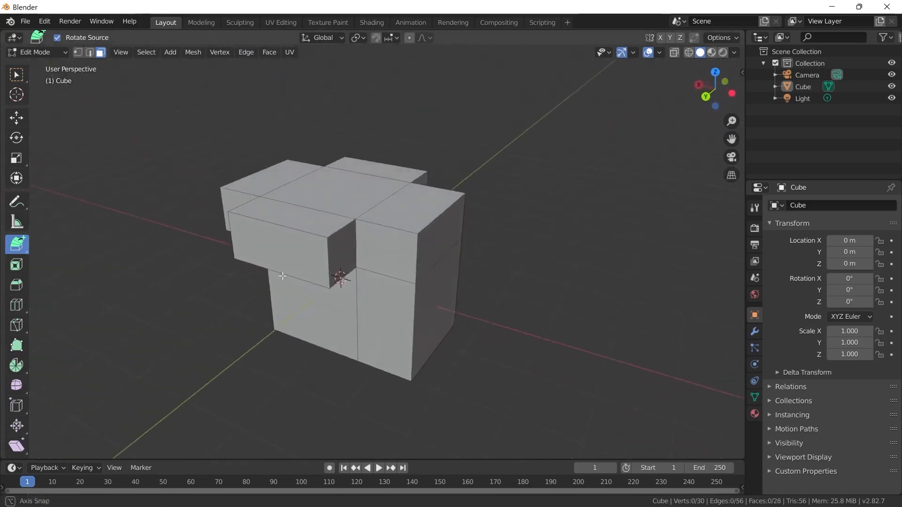
{"action": "left_click", "coordinate": [22, 247]}
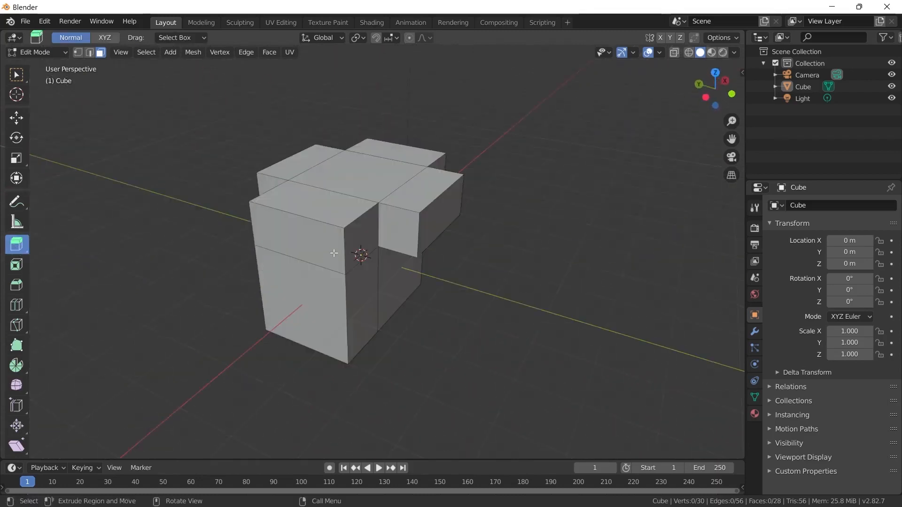
{"action": "left_click", "coordinate": [359, 237]}
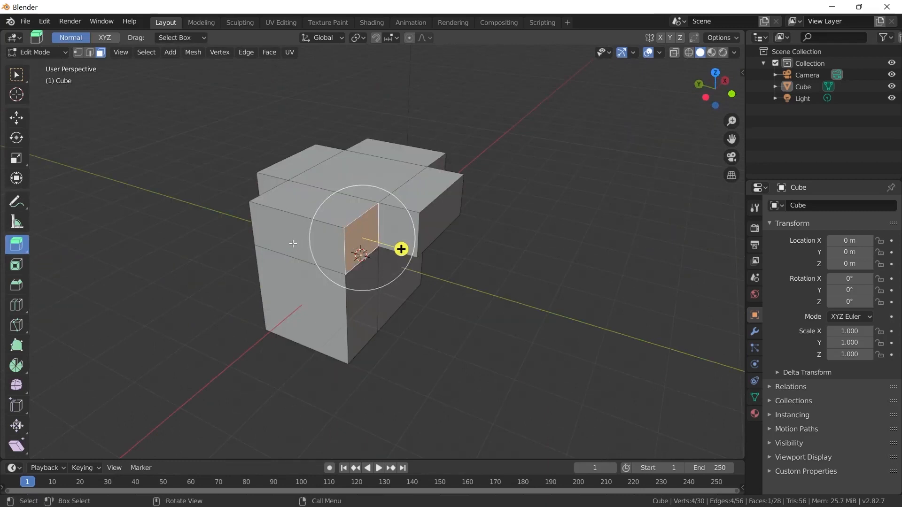
{"action": "middle_click_drag", "start_coordinate": [297, 241], "coordinate": [390, 203]}
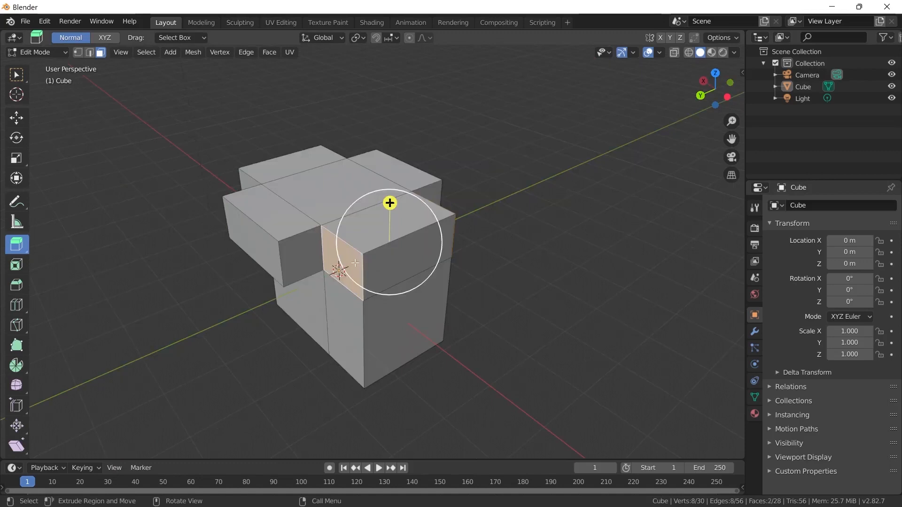
{"action": "middle_click_drag", "start_coordinate": [389, 202], "coordinate": [315, 186]}
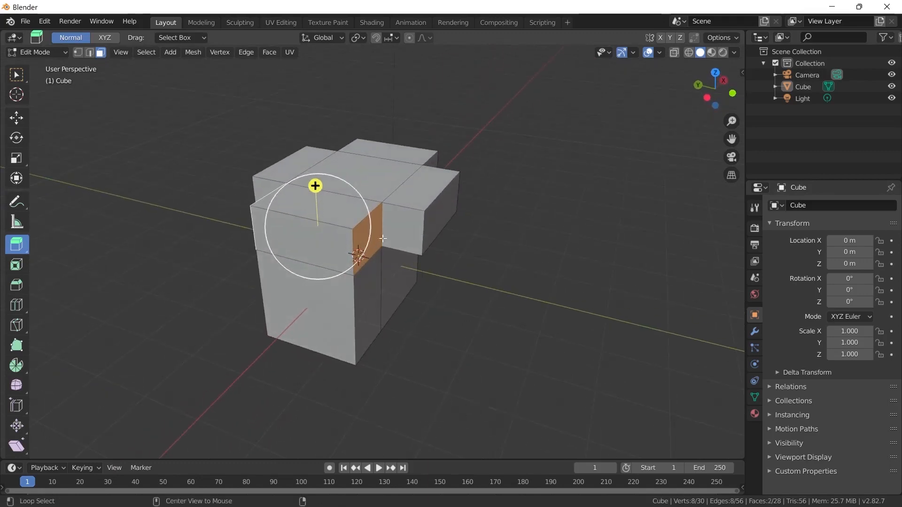
{"action": "key", "text": "alt+e"}
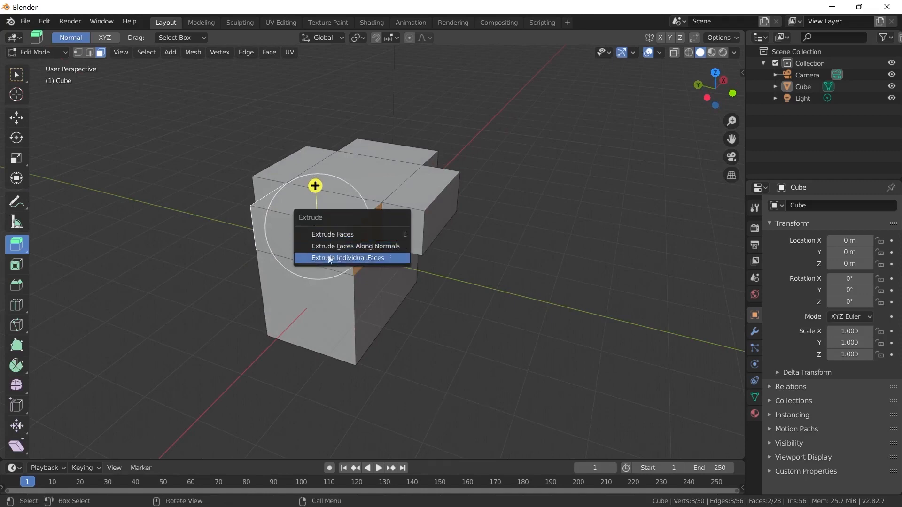
{"action": "left_click_drag", "start_coordinate": [22, 247], "coordinate": [341, 232]}
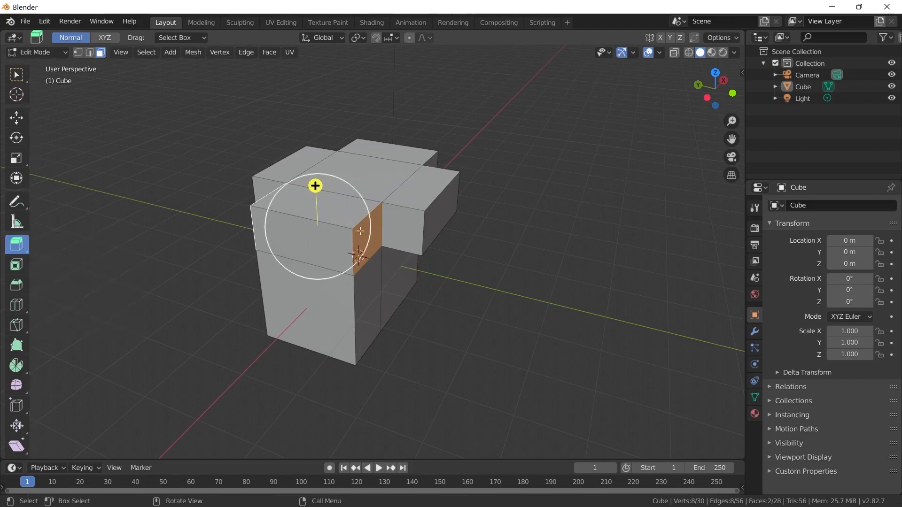
{"action": "key", "text": "alt+e"}
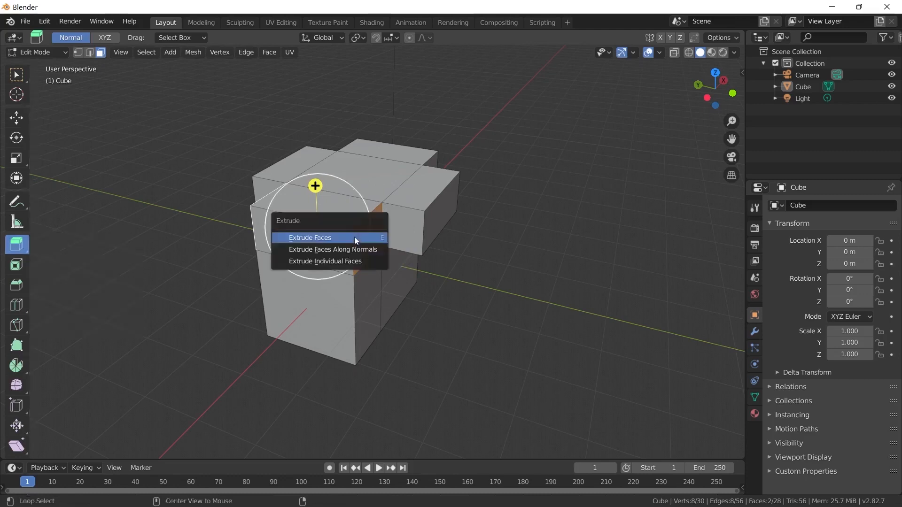
{"action": "left_click", "coordinate": [332, 261]}
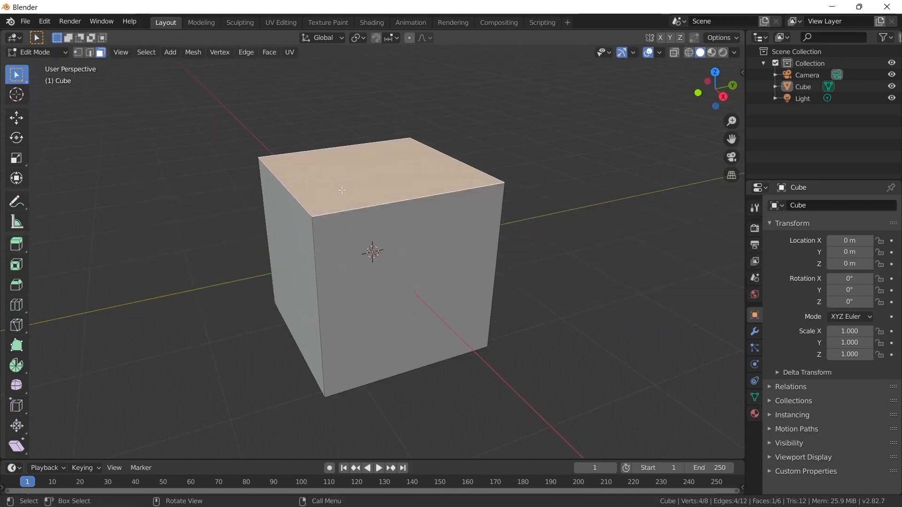
Step: Extrude the cube's upper face in place without moving it, and scale the new face down to a smaller centred face
{"action": "key", "text": "e"}
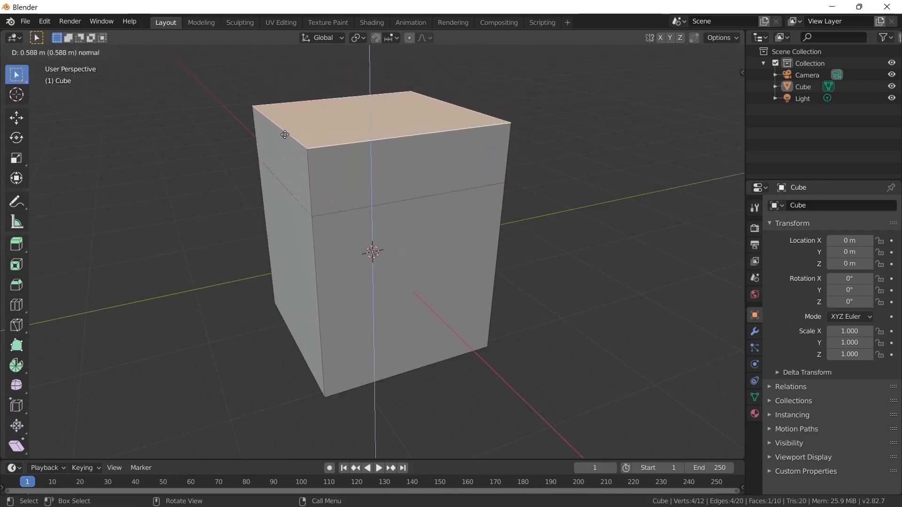
{"action": "right_click", "coordinate": [316, 127]}
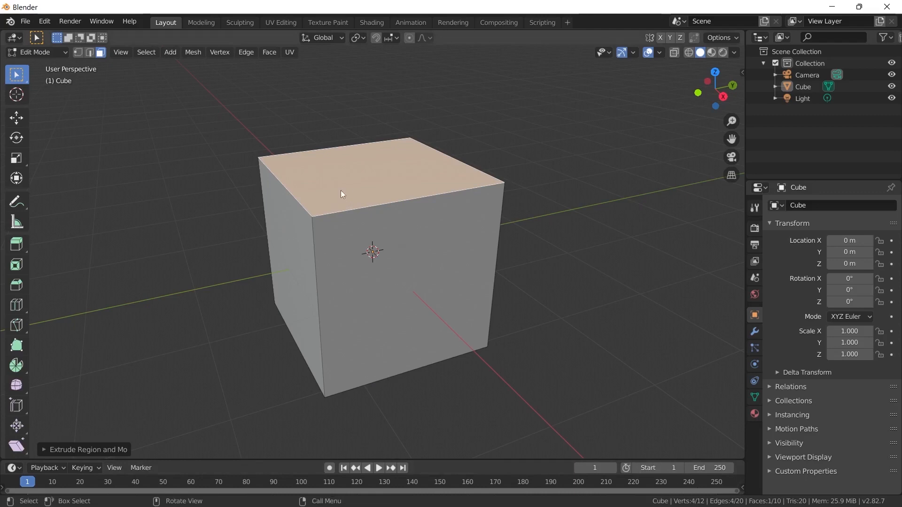
{"action": "key", "text": "s"}
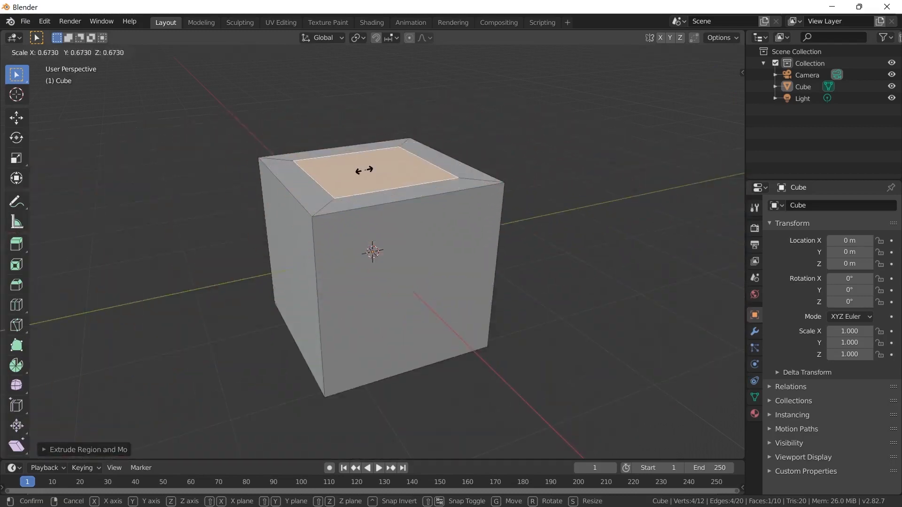
{"action": "left_click", "coordinate": [451, 169]}
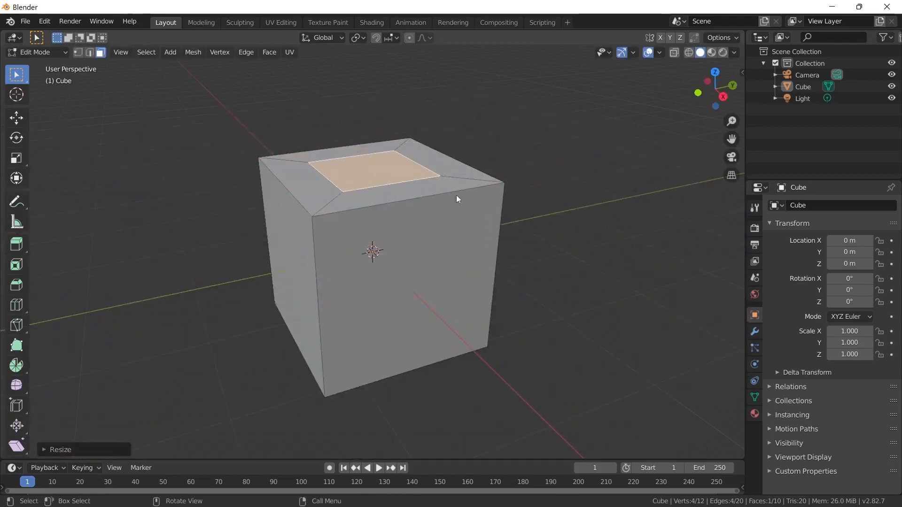
Step: Inset the large side face facing the view, and inset the resulting inner face once more with the Inset Faces tool
{"action": "left_click", "coordinate": [459, 249]}
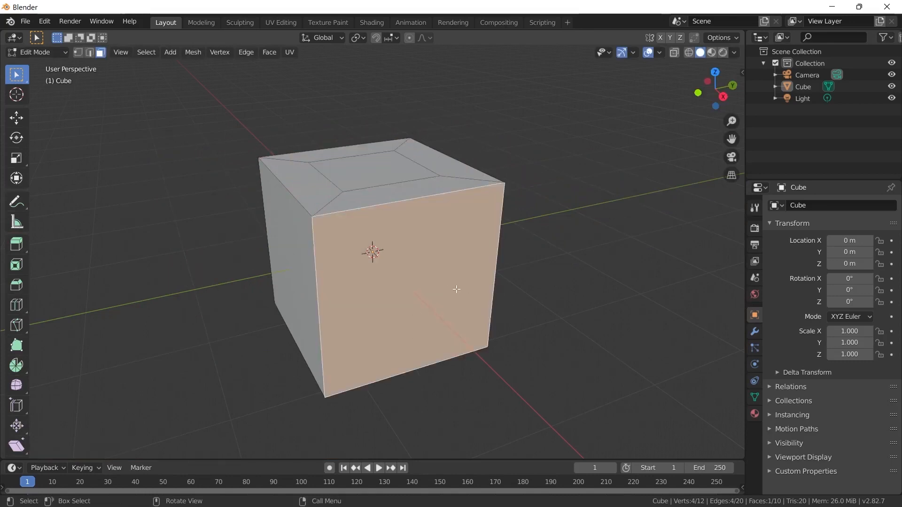
{"action": "key", "text": "i"}
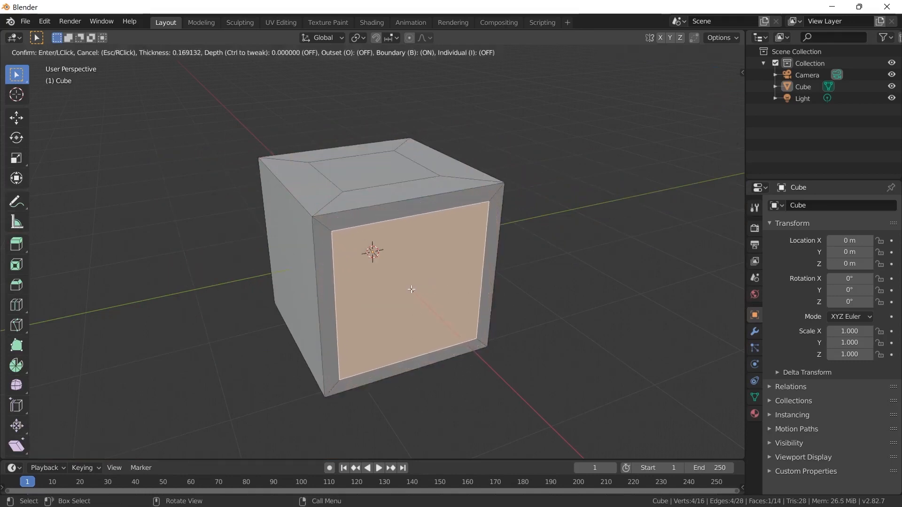
{"action": "left_click", "coordinate": [408, 292]}
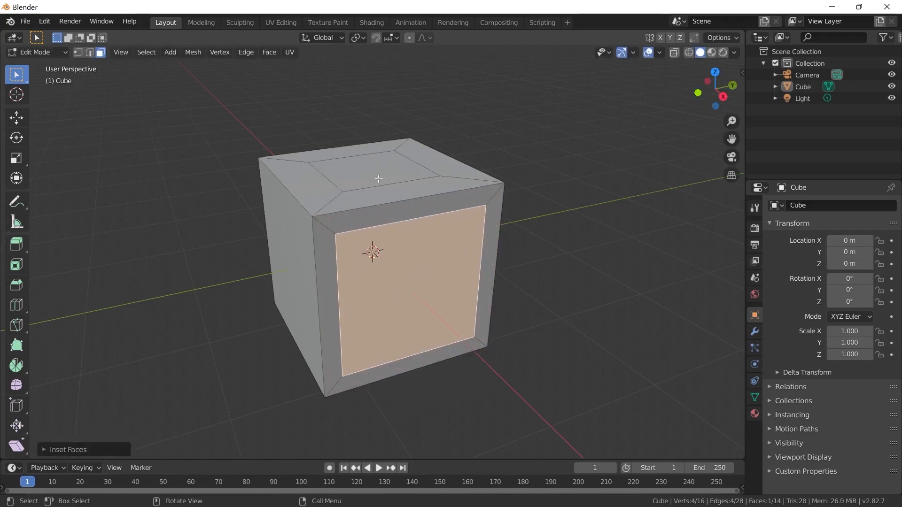
{"action": "left_click", "coordinate": [16, 266]}
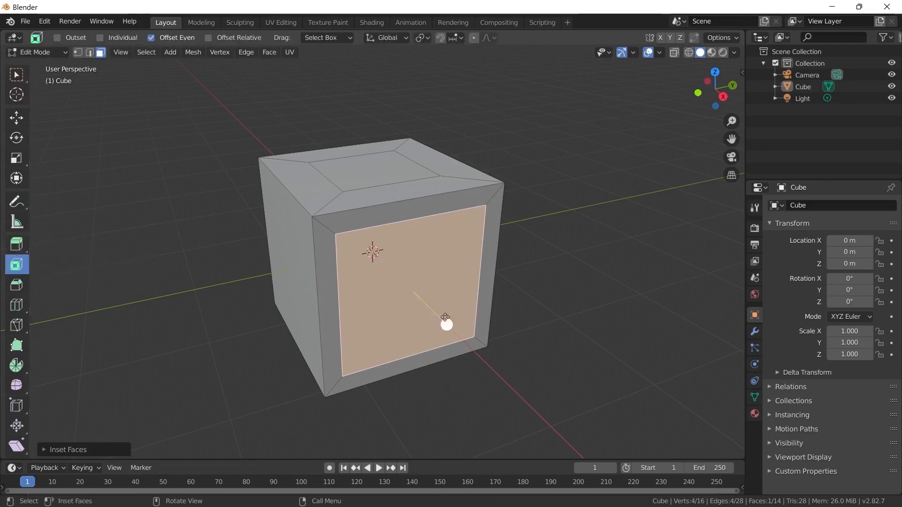
{"action": "left_click_drag", "start_coordinate": [443, 325], "coordinate": [432, 306]}
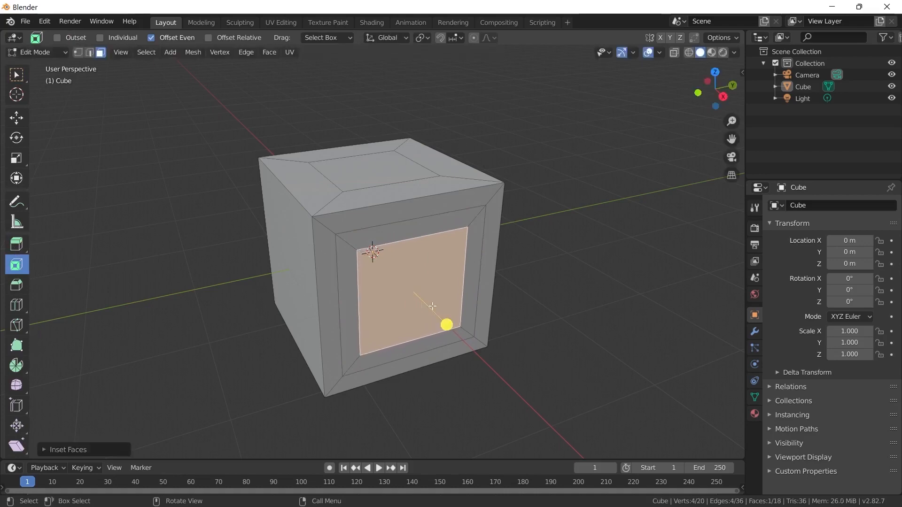
Step: Undo the side face insets and the scaled extrusion to get back to the plain cube
{"action": "key", "text": "ctrl+z"}
{"action": "key", "text": "ctrl+z"}
{"action": "key", "text": "ctrl+z"}
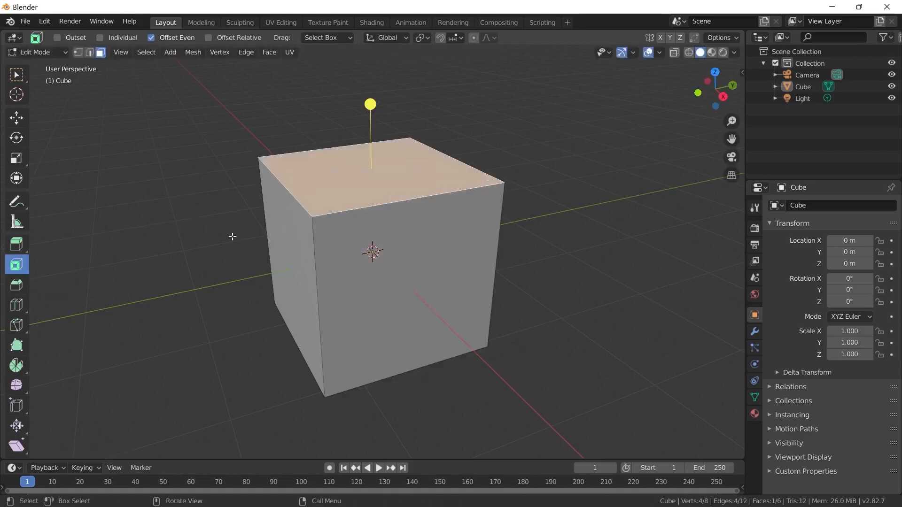
Step: Inset the cube's upper face by about 0.31 m with a depth of about 0.007 m
{"action": "key", "text": "ctrl+shift+z"}
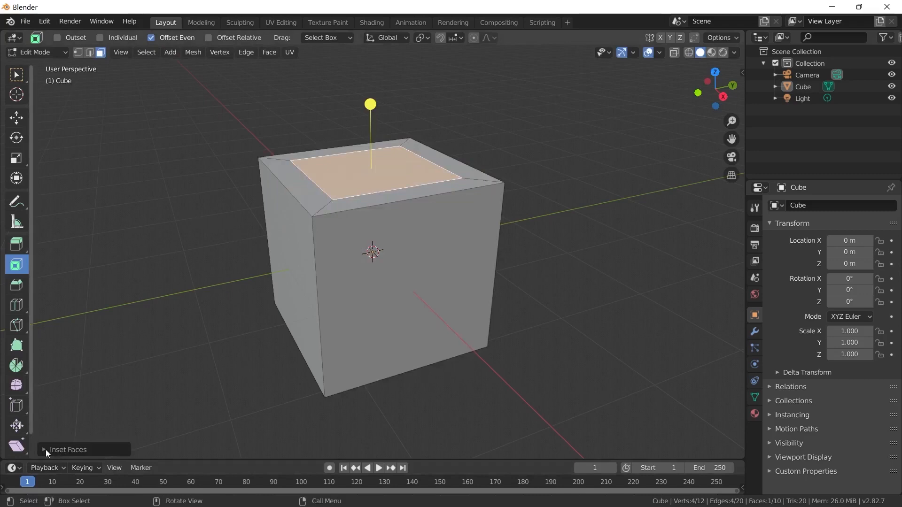
{"action": "left_click", "coordinate": [46, 450]}
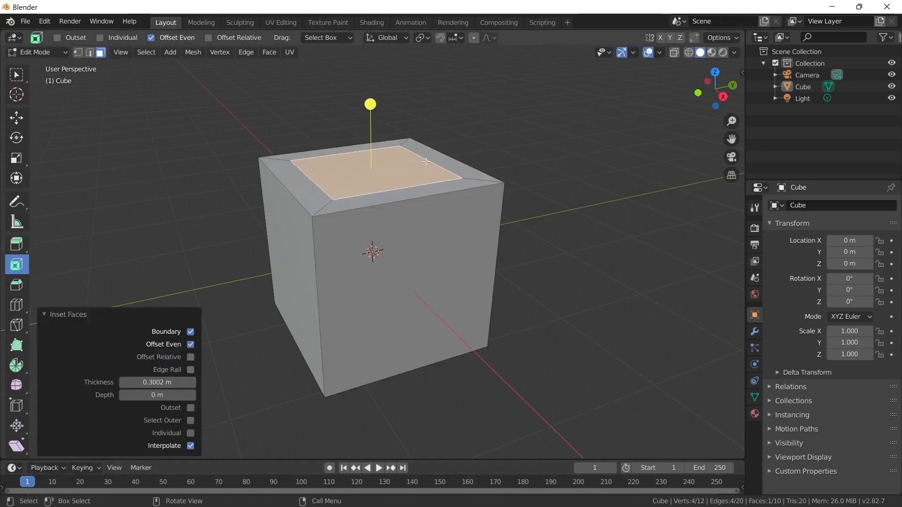
{"action": "mouse_move", "coordinate": [149, 382]}
{"action": "left_mouse_down"}
{"action": "mouse_move", "coordinate": [235, 395]}
{"action": "mouse_move", "coordinate": [155, 396]}
{"action": "left_mouse_up"}
Step: Try the inset with 0 m thickness and about 0.5 m depth, and settle on 0.234 m thickness and 0.064 m depth
{"action": "left_click", "coordinate": [147, 383]}
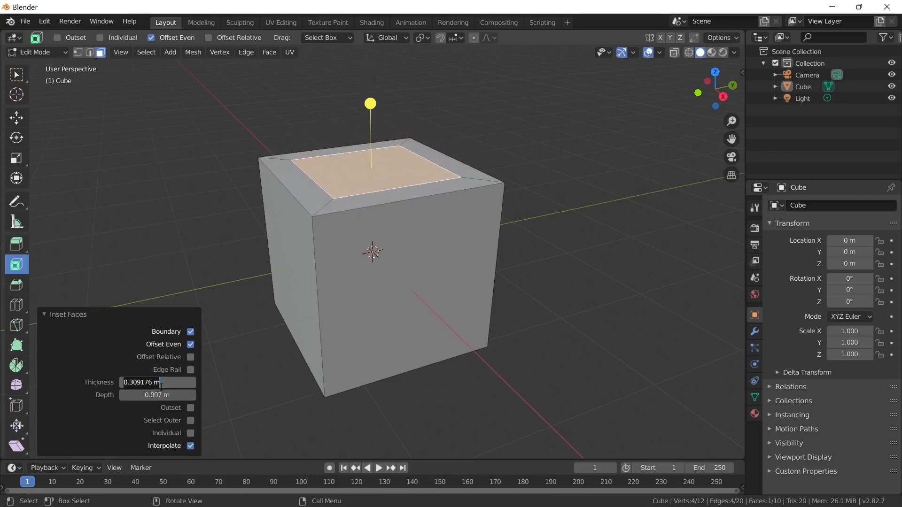
{"action": "type", "text": "0"}
{"action": "key", "text": "Return"}
{"action": "left_click_drag", "start_coordinate": [162, 395], "coordinate": [386, 250]}
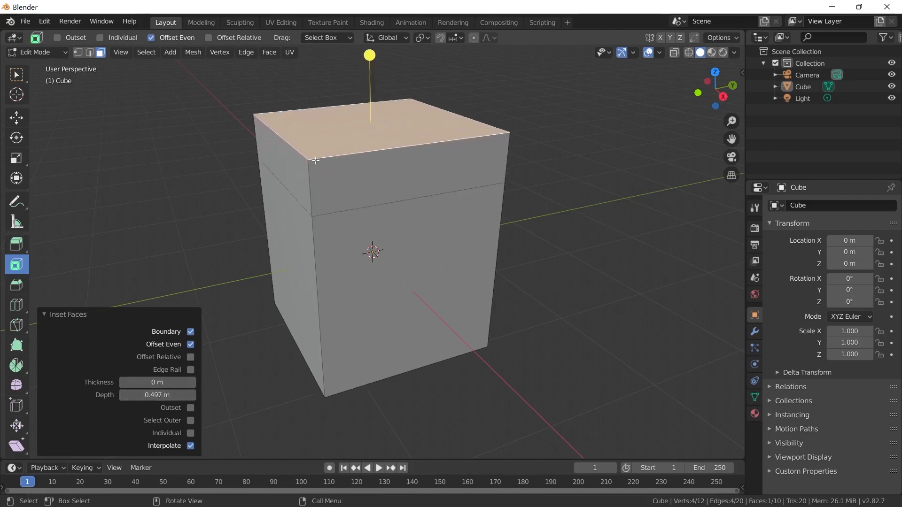
{"action": "left_click_drag", "start_coordinate": [141, 382], "coordinate": [263, 385]}
{"action": "left_click_drag", "start_coordinate": [188, 395], "coordinate": [151, 395]}
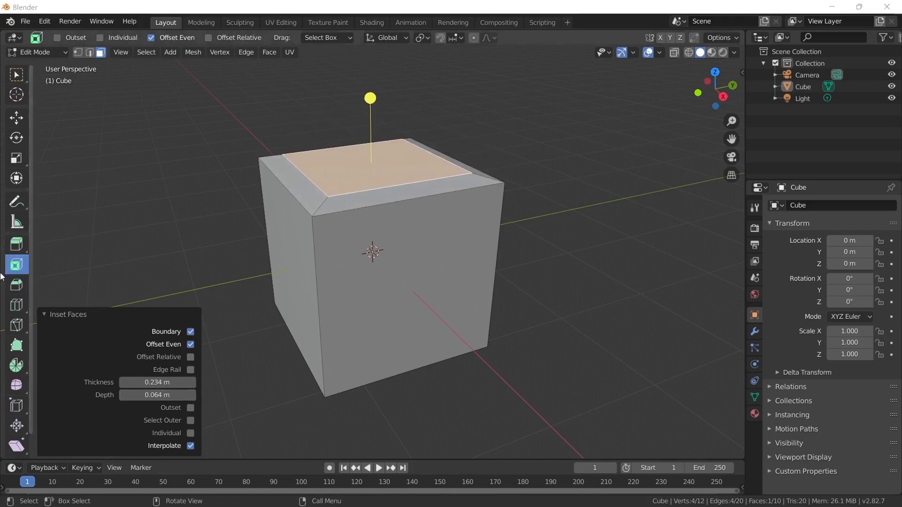
Step: Inset the cube's large side face and adjust the inset's depth so the inner face protrudes outward
{"action": "left_click", "coordinate": [356, 316]}
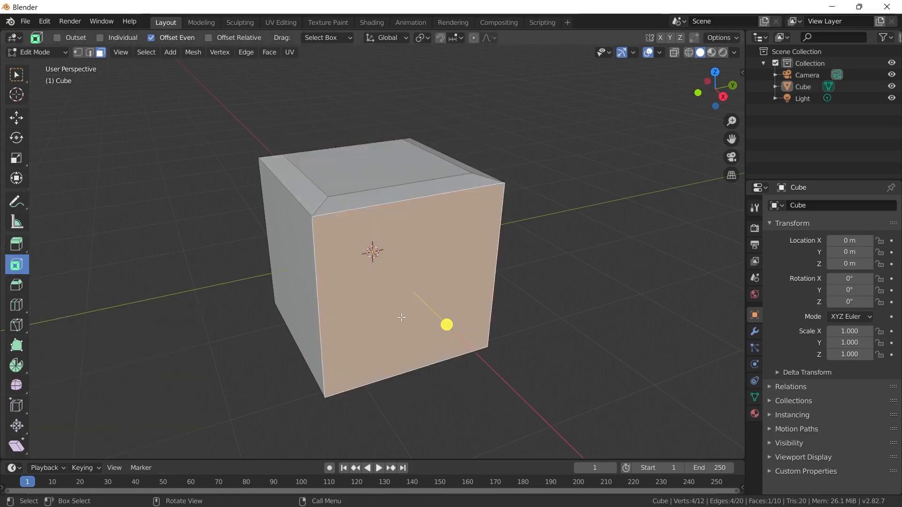
{"action": "key", "text": "i"}
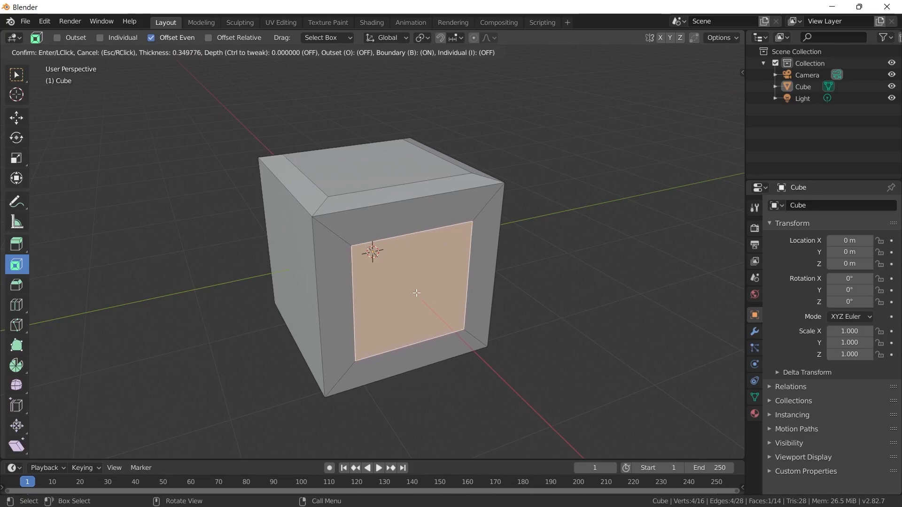
{"action": "key", "text": "ctrl"}
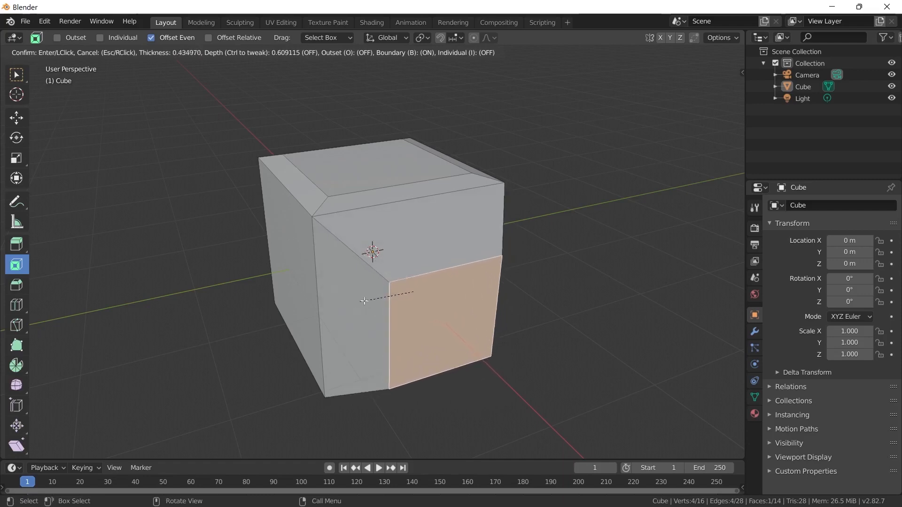
{"action": "key", "text": "ctrl"}
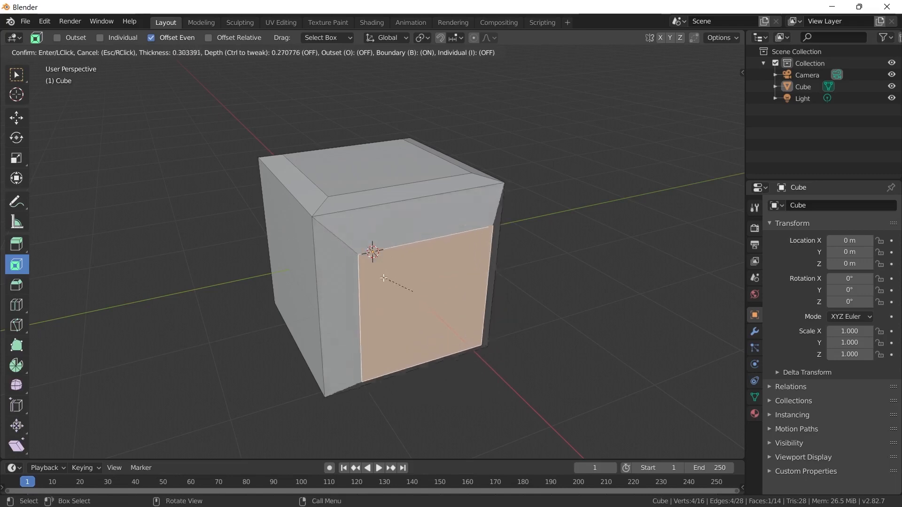
{"action": "left_click", "coordinate": [407, 286]}
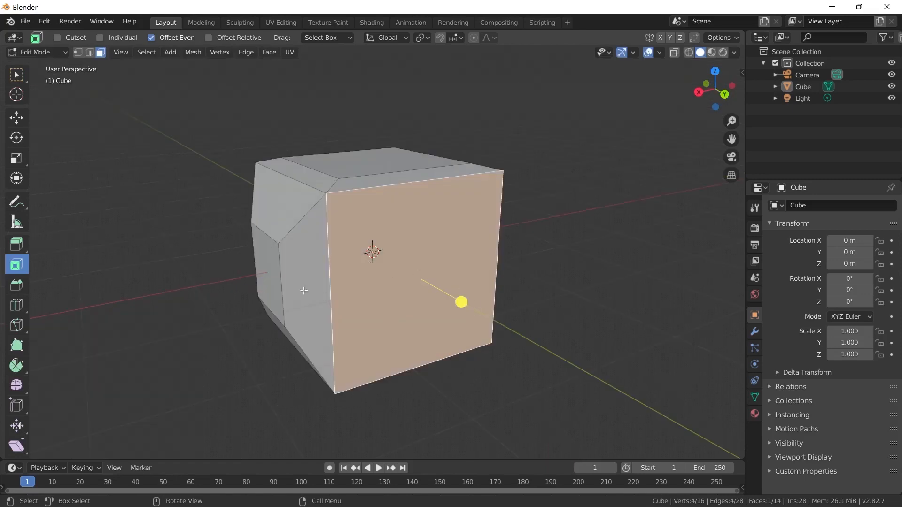
Step: Inset the neighbouring plain side face by about 0.3 m, and compare the selection with Select Outer on and off
{"action": "left_click", "coordinate": [462, 302]}
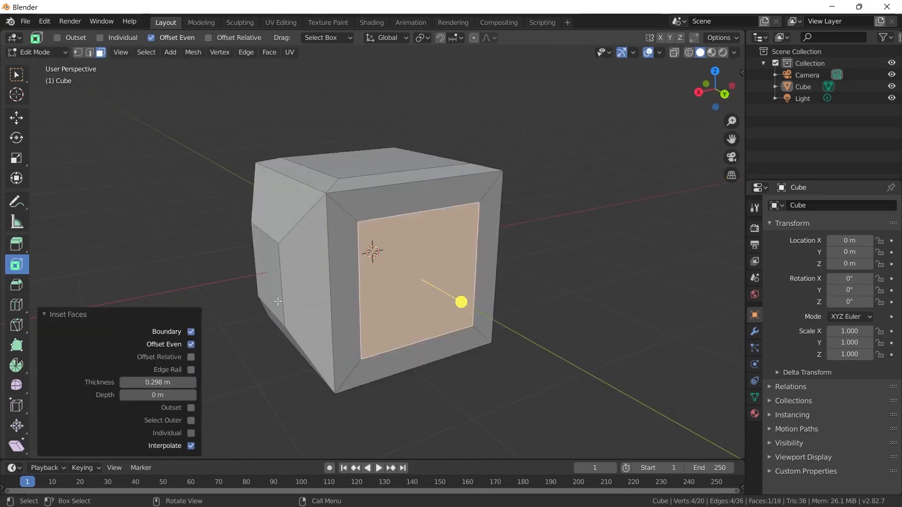
{"action": "left_click", "coordinate": [190, 420]}
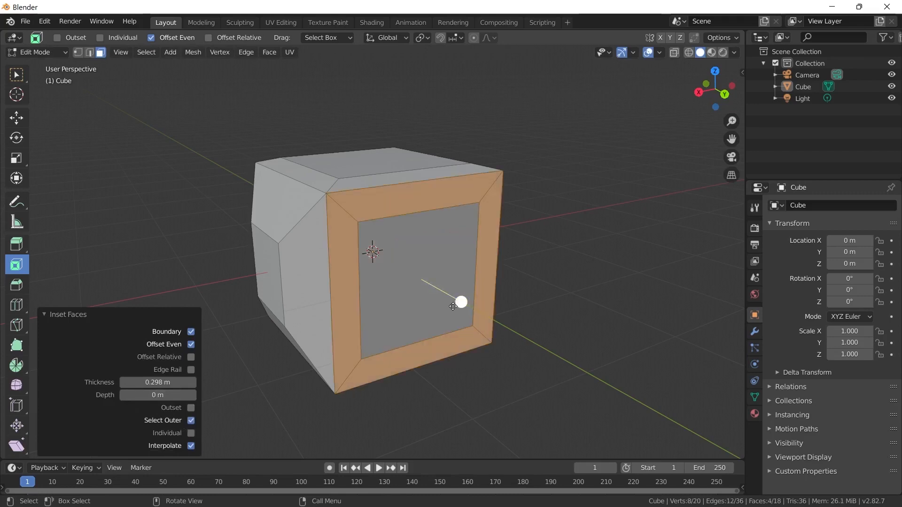
{"action": "left_click", "coordinate": [191, 421]}
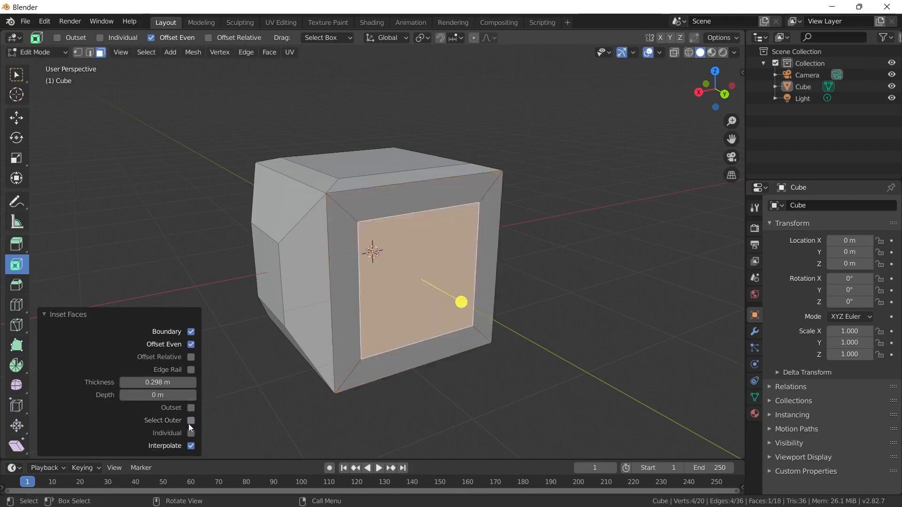
Step: Inset another plain side face by about 0.3 m with Select Outer enabled, and extrude the selected outer ring
{"action": "middle_click_drag", "start_coordinate": [293, 374], "coordinate": [324, 381]}
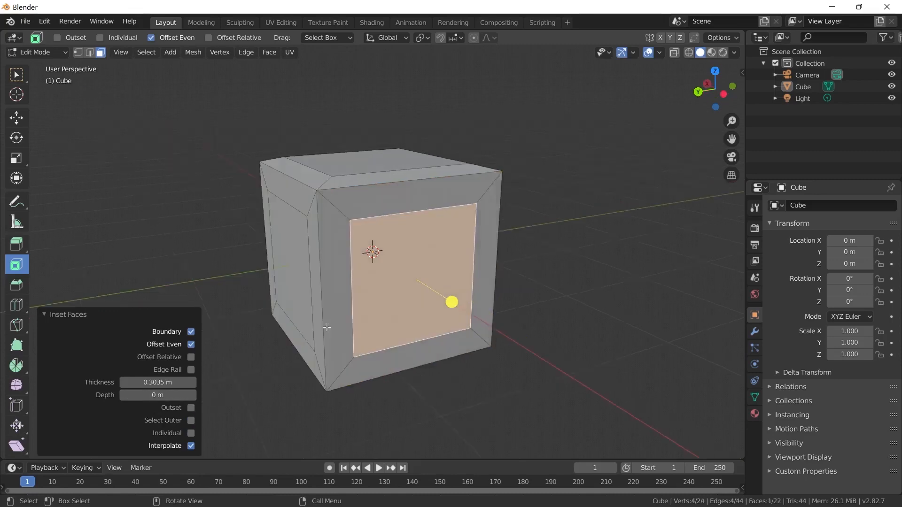
{"action": "left_click", "coordinate": [191, 421]}
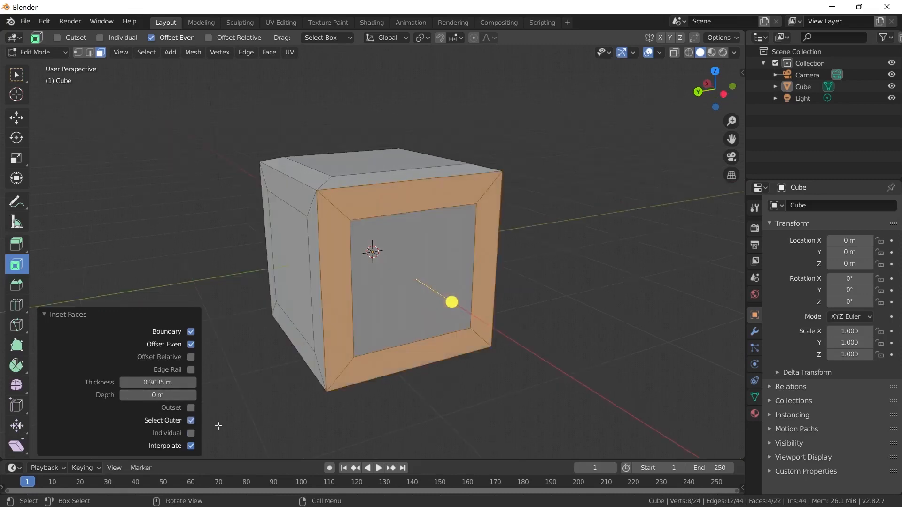
{"action": "middle_click_drag", "start_coordinate": [446, 254], "coordinate": [455, 248]}
{"action": "key", "text": "e"}
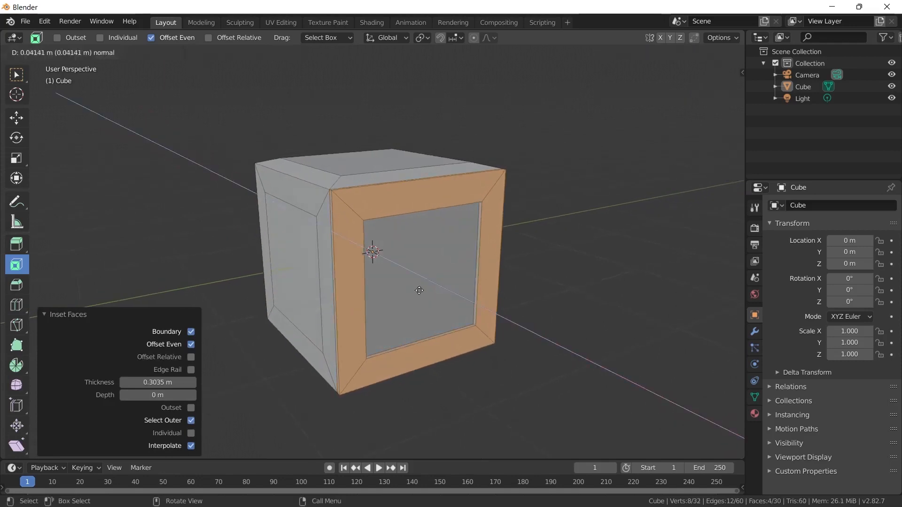
{"action": "left_click", "coordinate": [442, 380]}
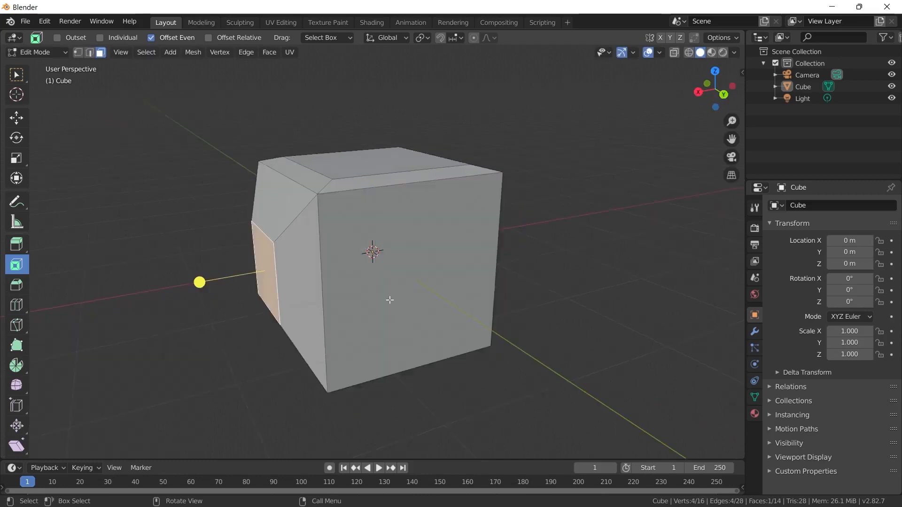
Step: Inset the plain side face beside the protruding one by about 0.28 m, with Select Outer and Individual enabled
{"action": "left_click", "coordinate": [400, 282]}
{"action": "left_click_drag", "start_coordinate": [454, 304], "coordinate": [432, 296]}
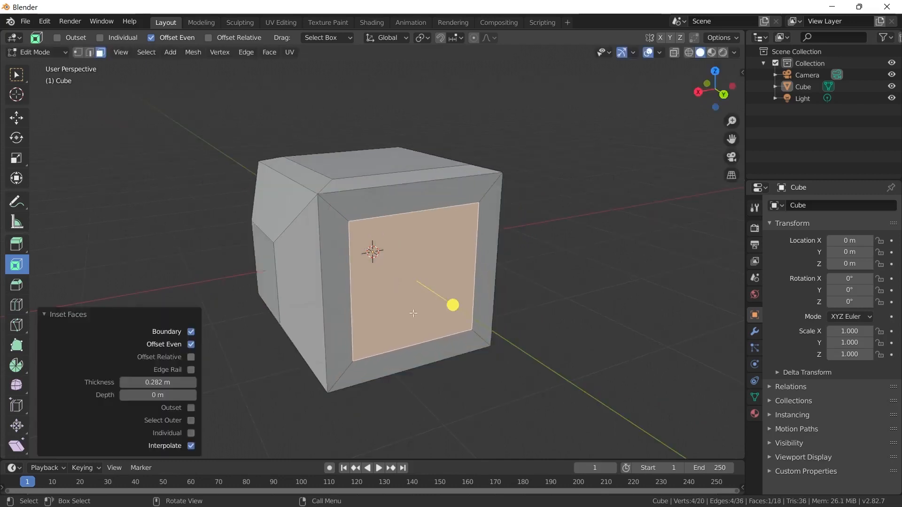
{"action": "left_click", "coordinate": [190, 421]}
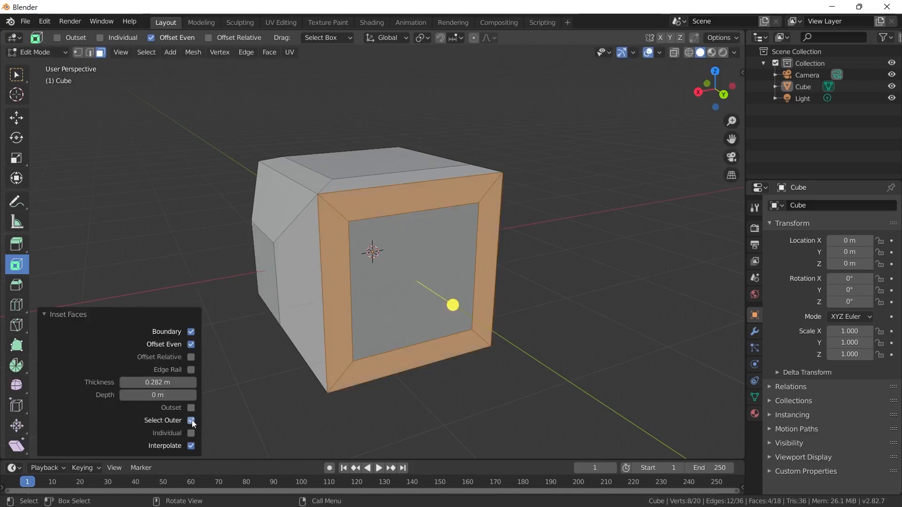
{"action": "left_click", "coordinate": [190, 433]}
{"action": "left_click", "coordinate": [191, 434]}
{"action": "left_click", "coordinate": [192, 435]}
Step: Inset the four selected ring faces by about 0.06 m with Individual and Select Outer enabled
{"action": "key", "text": "i"}
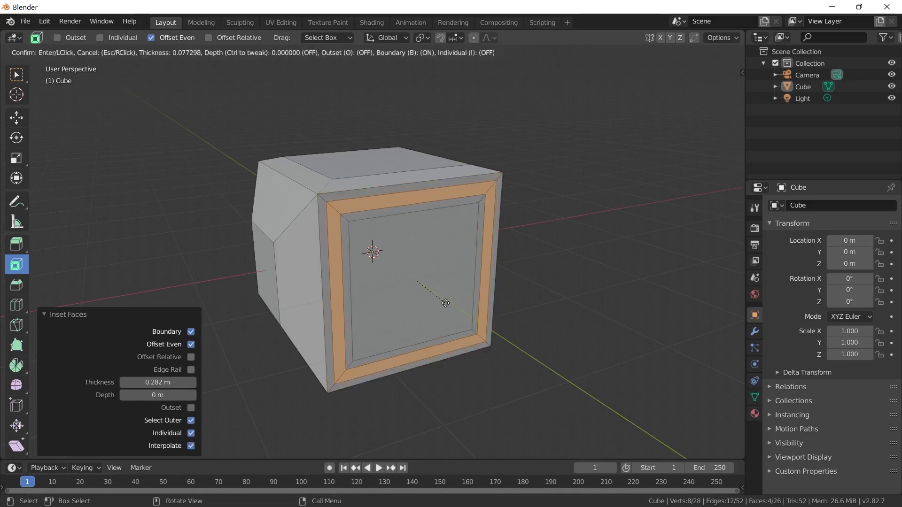
{"action": "left_click", "coordinate": [452, 306]}
{"action": "left_click", "coordinate": [191, 433]}
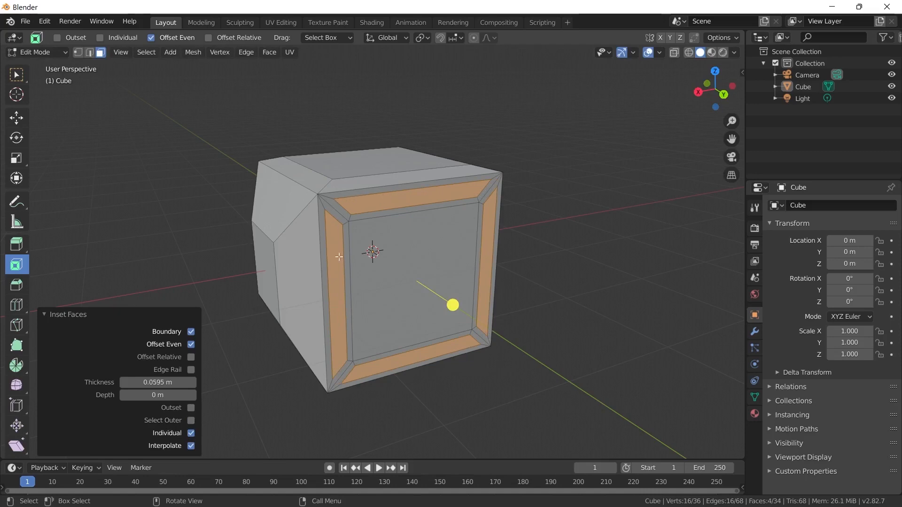
{"action": "left_click", "coordinate": [190, 421]}
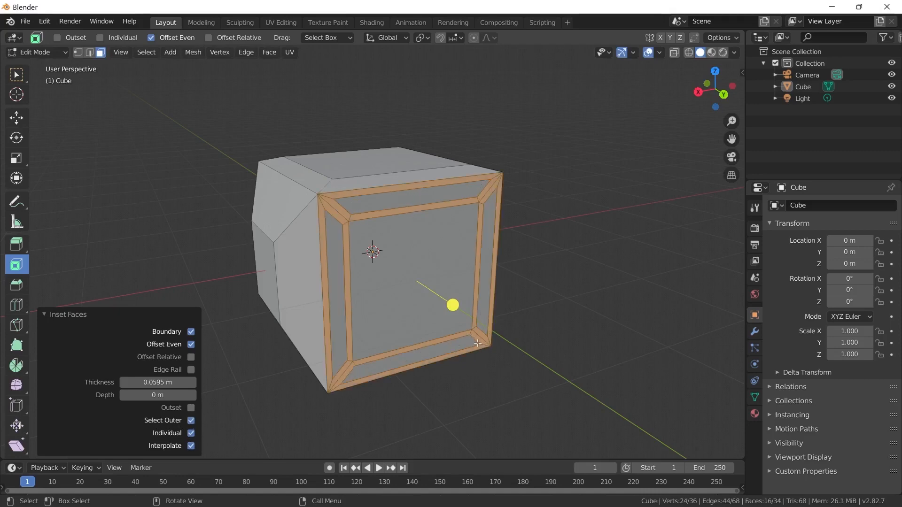
Step: Try another inset on the selected ring faces, switching Individual off and back on for comparison, and cancel it
{"action": "key", "text": "i"}
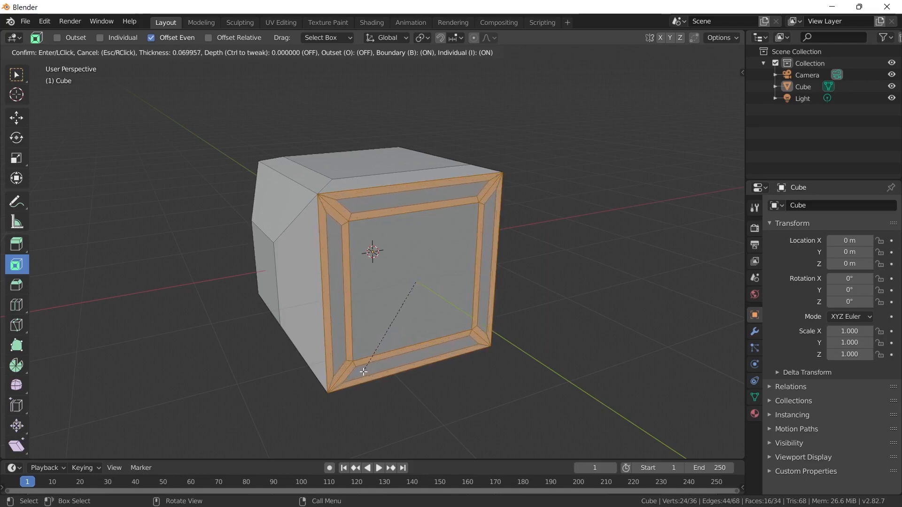
{"action": "key", "text": "i"}
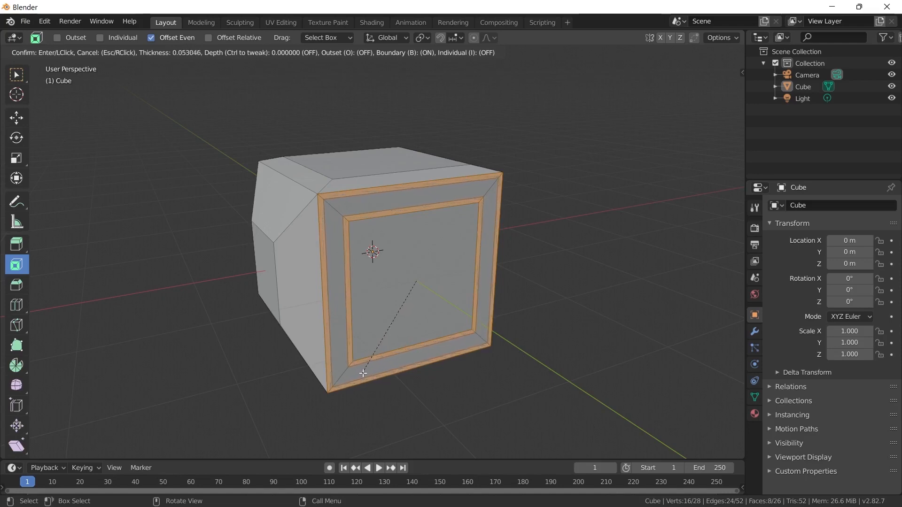
{"action": "key", "text": "i"}
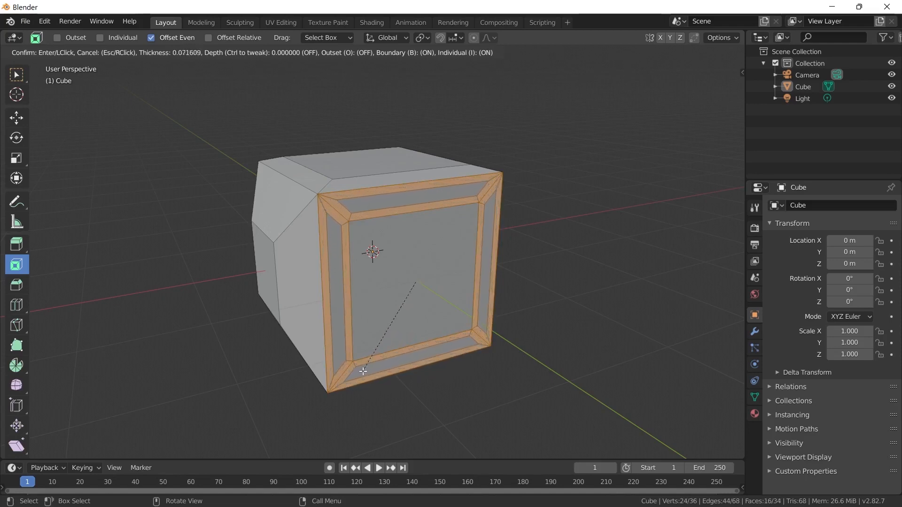
{"action": "key", "text": "Escape"}
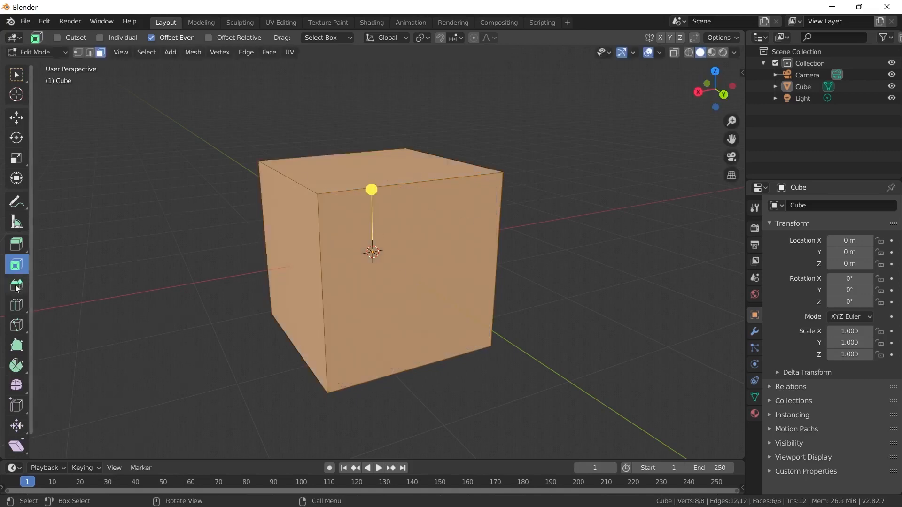
Step: Bevel the cube's top face by about 0.63 m, rounding it with multiple segments and a profile of 0.724
{"action": "left_click", "coordinate": [391, 163]}
{"action": "left_click", "coordinate": [20, 291]}
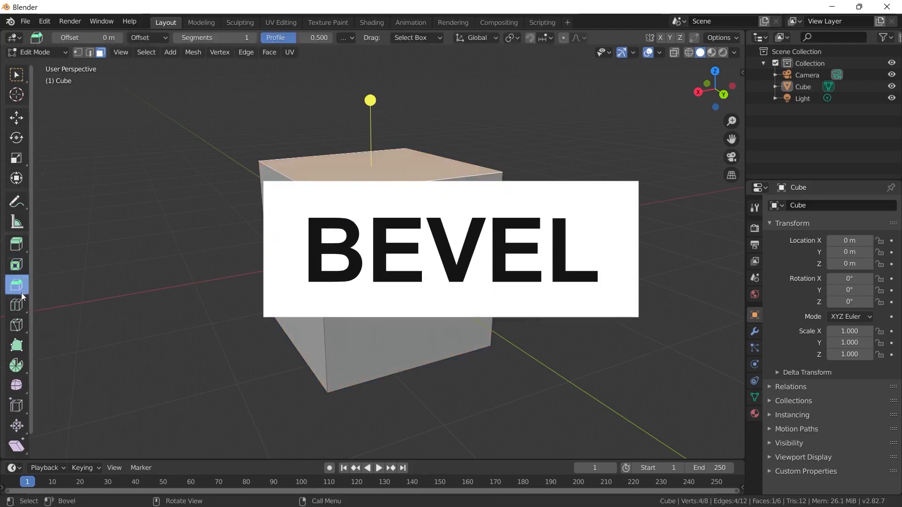
{"action": "left_click_drag", "start_coordinate": [368, 101], "coordinate": [287, 75]}
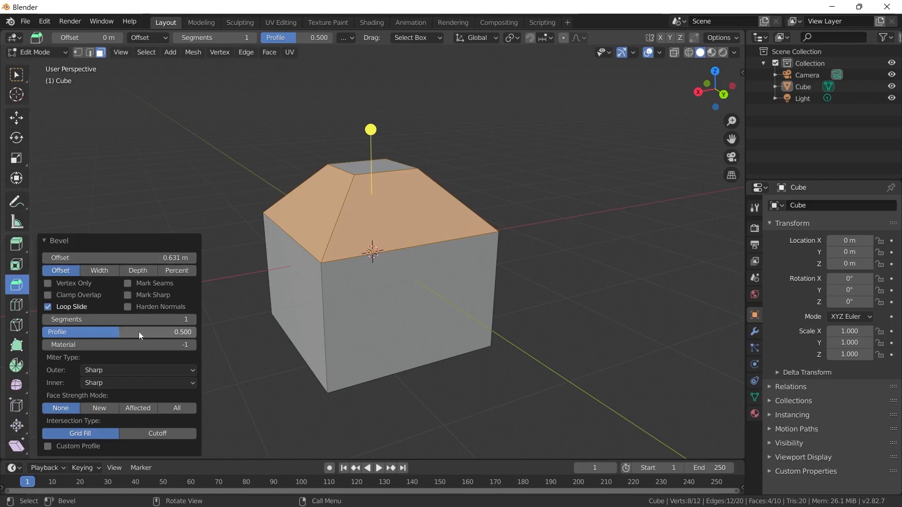
{"action": "left_click_drag", "start_coordinate": [72, 319], "coordinate": [82, 320]}
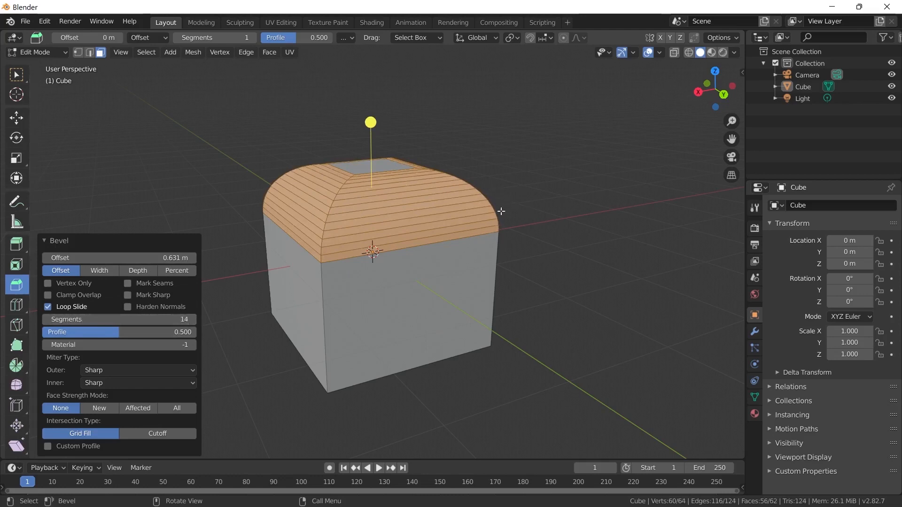
{"action": "left_click_drag", "start_coordinate": [117, 331], "coordinate": [150, 335]}
Step: Set the bevel offset to 1.66 m with Clamp Overlap enabled, and reduce it to about 0.84 m
{"action": "left_click_drag", "start_coordinate": [89, 259], "coordinate": [114, 259]}
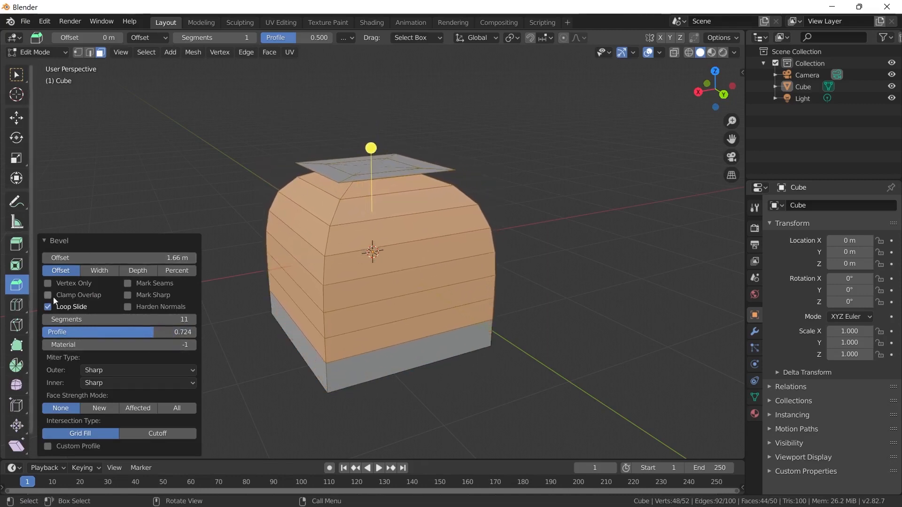
{"action": "left_click", "coordinate": [68, 297]}
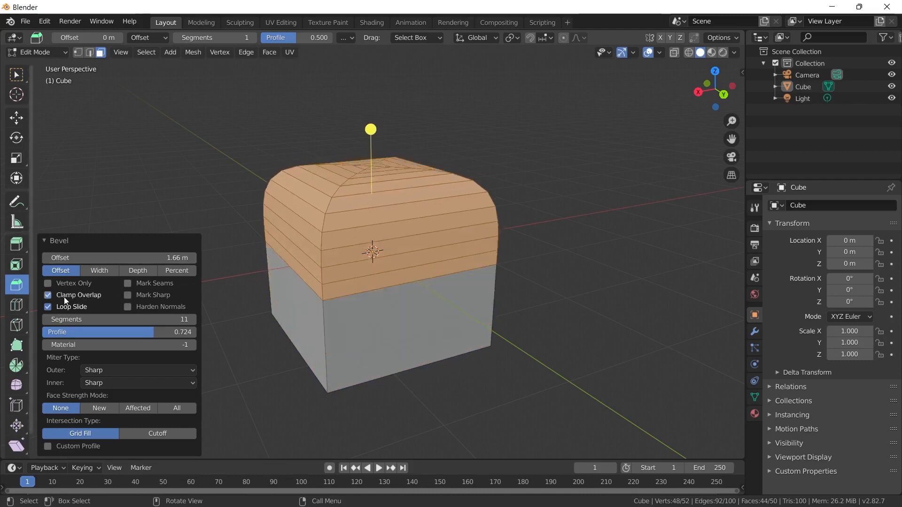
{"action": "left_click_drag", "start_coordinate": [94, 257], "coordinate": [47, 258]}
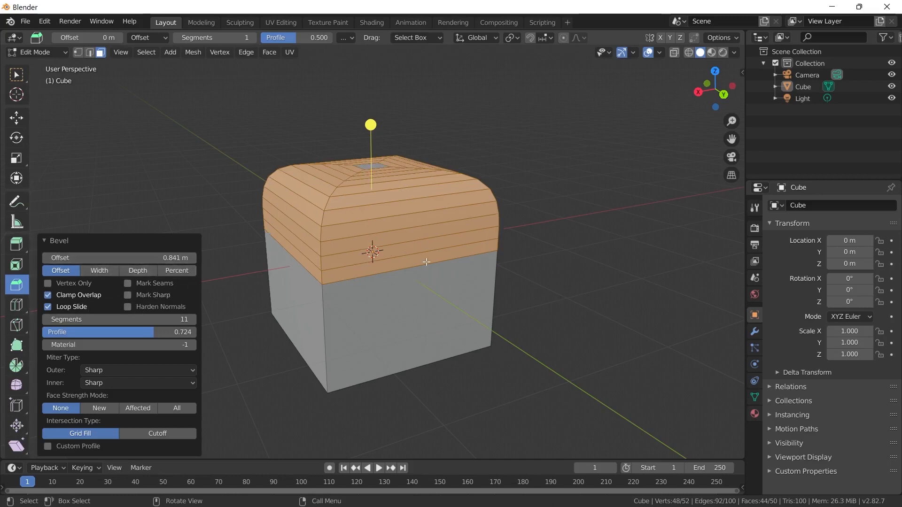
Step: Undo the top-face bevel and clear the face selection
{"action": "key", "text": "ctrl+z"}
{"action": "key", "text": "a"}
{"action": "left_click", "coordinate": [254, 147]}
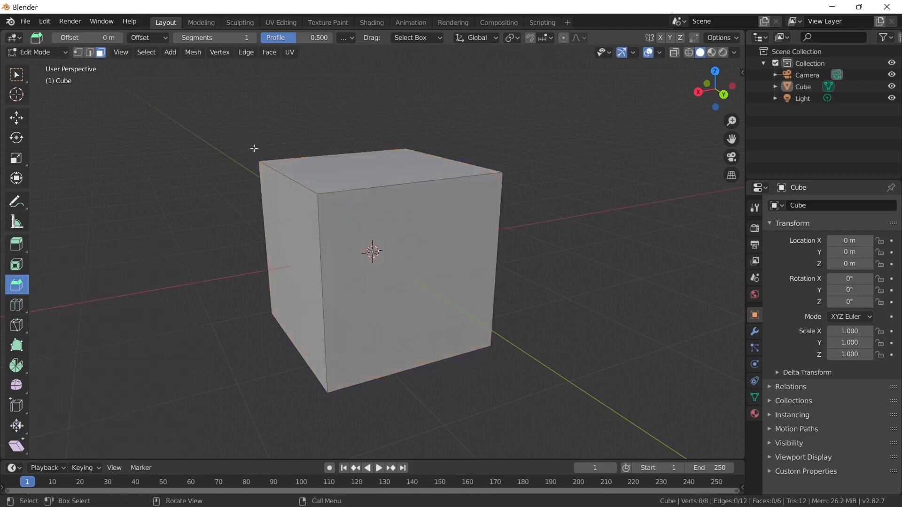
Step: Bevel the cube's top face by about 0.82 m, varying the segment count and finishing with 2 segments
{"action": "left_click", "coordinate": [344, 165]}
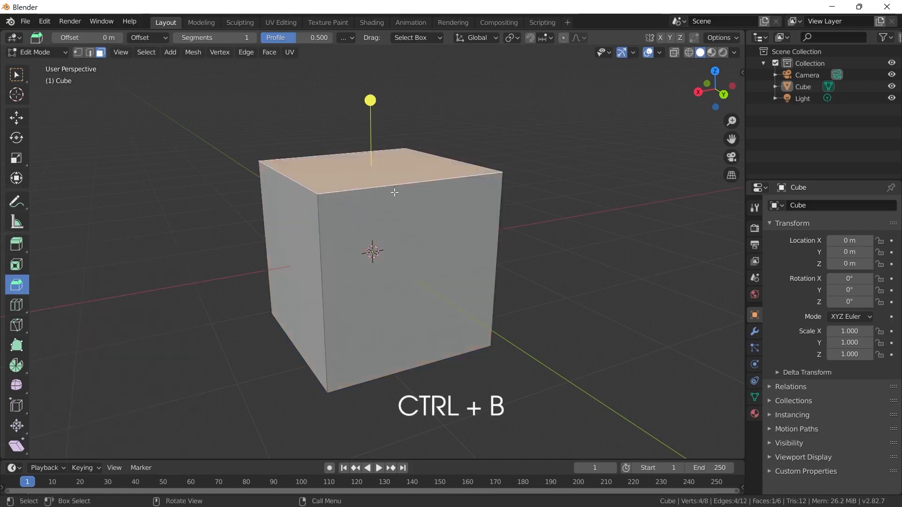
{"action": "key", "text": "ctrl+b"}
{"action": "scroll", "coordinate": [376, 216], "scroll_direction": "up", "scroll_amount": 10}
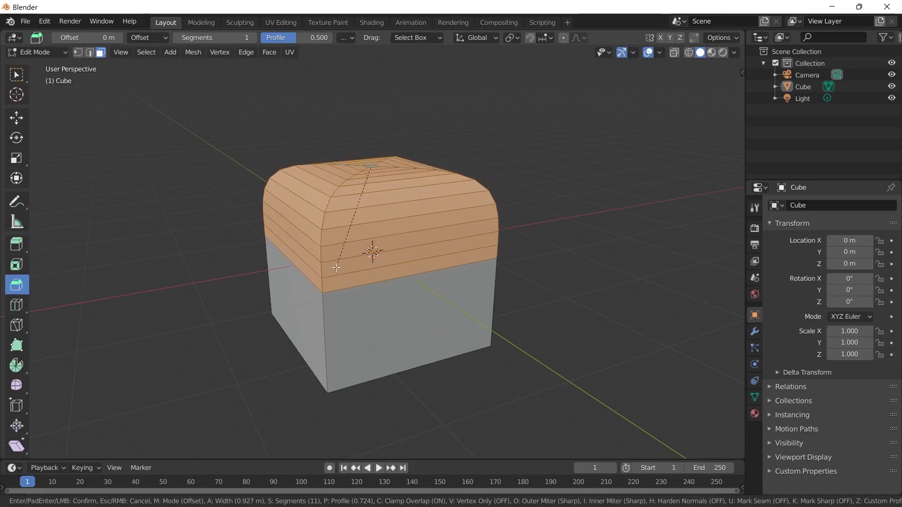
{"action": "scroll", "coordinate": [339, 260], "scroll_direction": "down", "scroll_amount": 4}
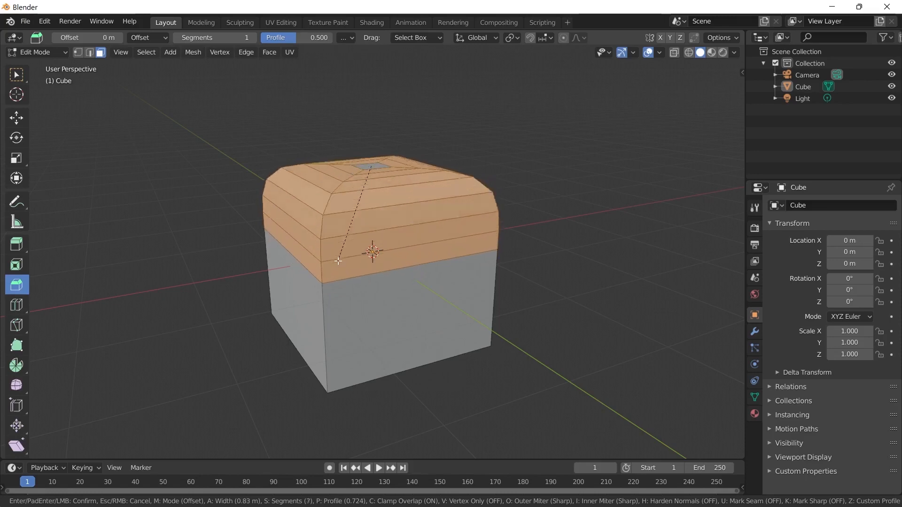
{"action": "scroll", "coordinate": [338, 261], "scroll_direction": "down", "scroll_amount": 4}
{"action": "scroll", "coordinate": [338, 261], "scroll_direction": "up", "scroll_amount": 9}
{"action": "scroll", "coordinate": [338, 261], "scroll_direction": "down", "scroll_amount": 9}
{"action": "scroll", "coordinate": [338, 260], "scroll_direction": "down", "scroll_amount": 2}
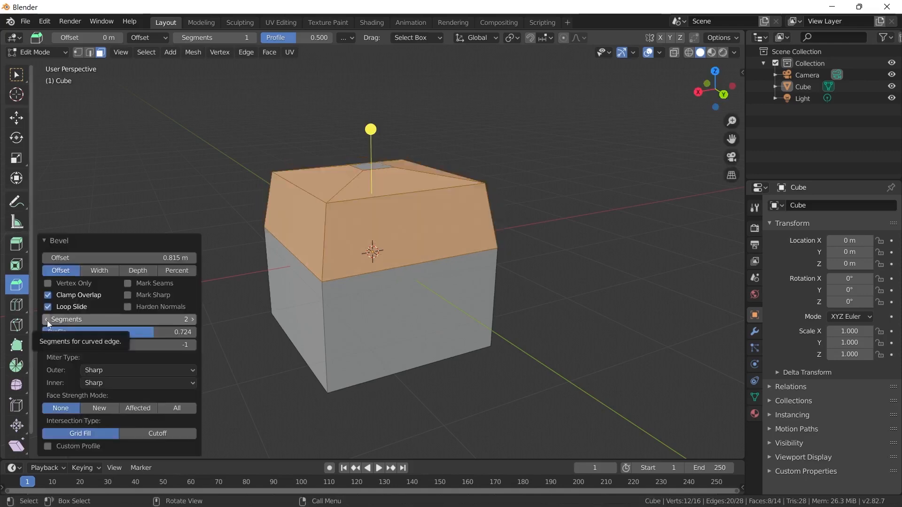
Step: Switch the bevel to Vertex Only with Clamp Overlap disabled, and set it to 9 segments
{"action": "left_click", "coordinate": [46, 320]}
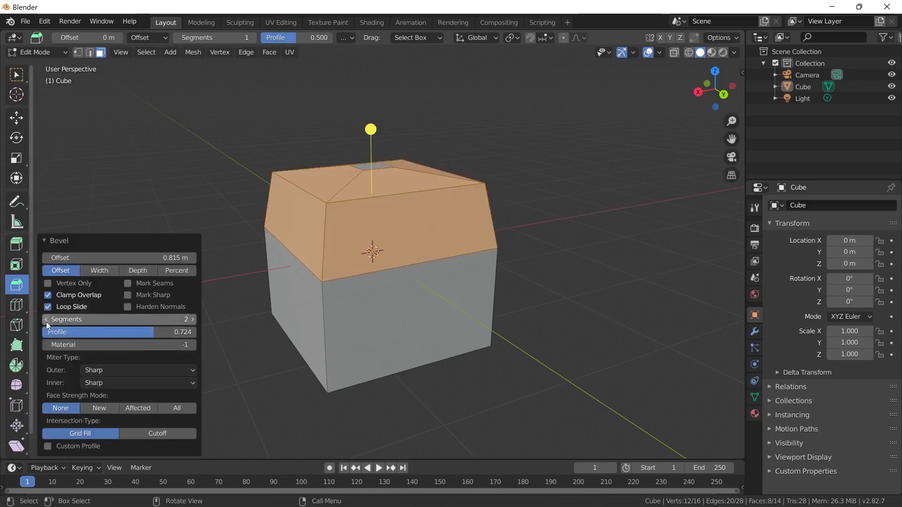
{"action": "left_click", "coordinate": [66, 293]}
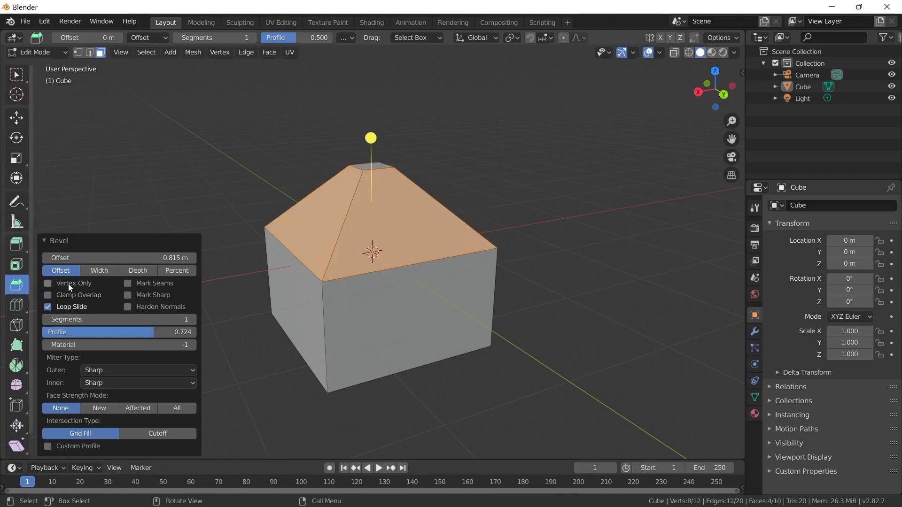
{"action": "left_click", "coordinate": [64, 284]}
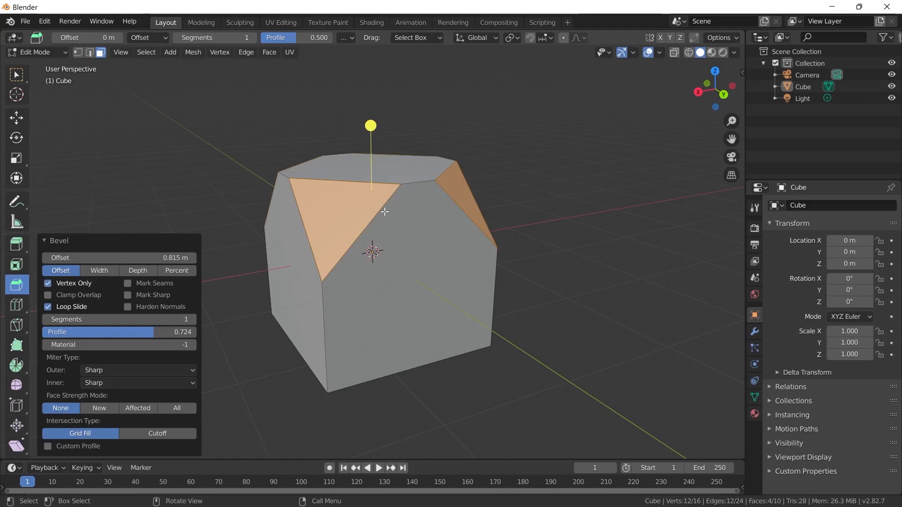
{"action": "left_click_drag", "start_coordinate": [62, 319], "coordinate": [72, 319]}
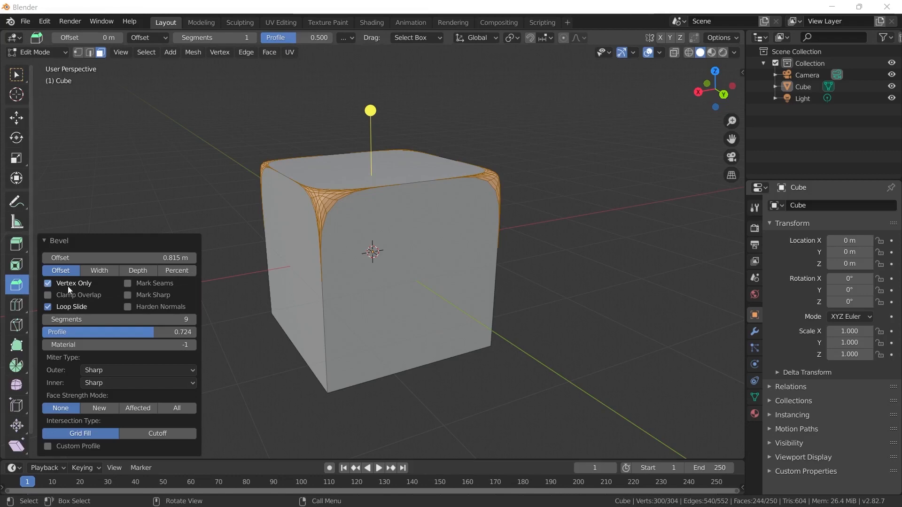
Step: Try the bevel with Vertex Only turned off, and undo the bevel
{"action": "left_click", "coordinate": [52, 284]}
{"action": "right_click", "coordinate": [75, 321]}
{"action": "left_click", "coordinate": [75, 322]}
{"action": "right_click", "coordinate": [126, 331]}
{"action": "key", "text": "ctrl+z"}
Step: Bevel only the corner vertices of the cube's top face by about 0.66 m, varying the segment count
{"action": "key", "text": "ctrl+shift+b"}
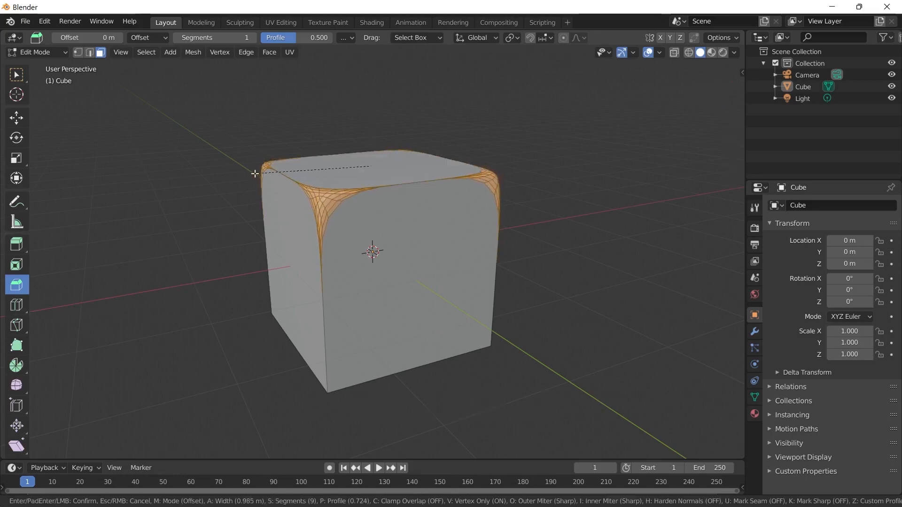
{"action": "scroll", "coordinate": [255, 173], "scroll_direction": "down", "scroll_amount": 6}
{"action": "scroll", "coordinate": [287, 181], "scroll_direction": "up", "scroll_amount": 5}
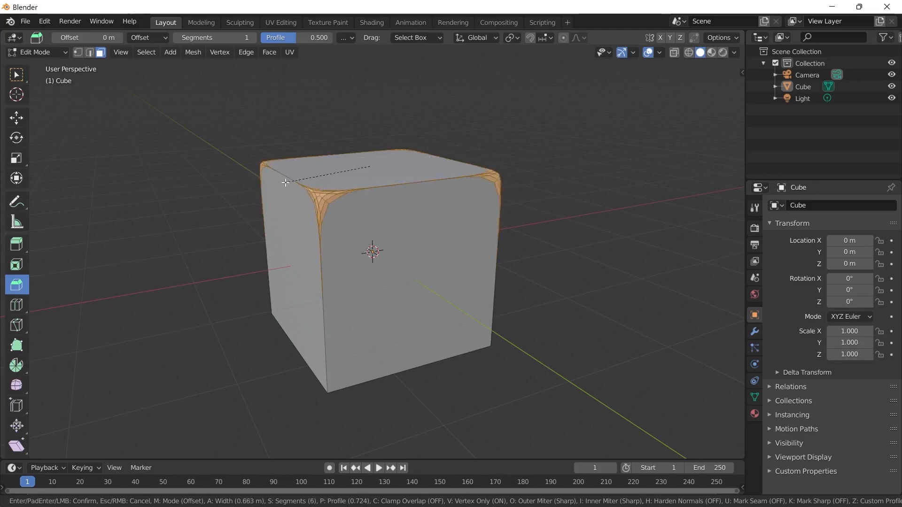
{"action": "scroll", "coordinate": [284, 183], "scroll_direction": "down", "scroll_amount": 5}
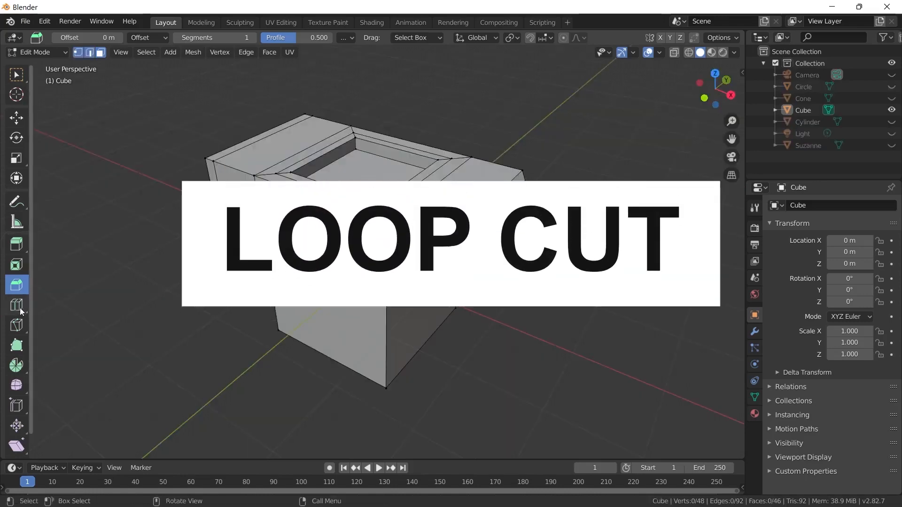
Step: Add a horizontal loop cut around the middle of the model's lower block
{"action": "left_click", "coordinate": [16, 306]}
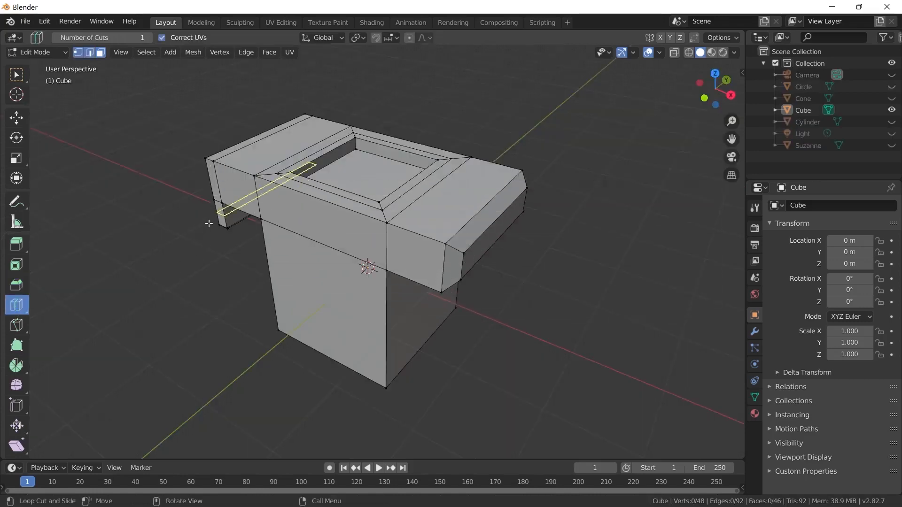
{"action": "middle_click_drag", "start_coordinate": [208, 222], "coordinate": [333, 310]}
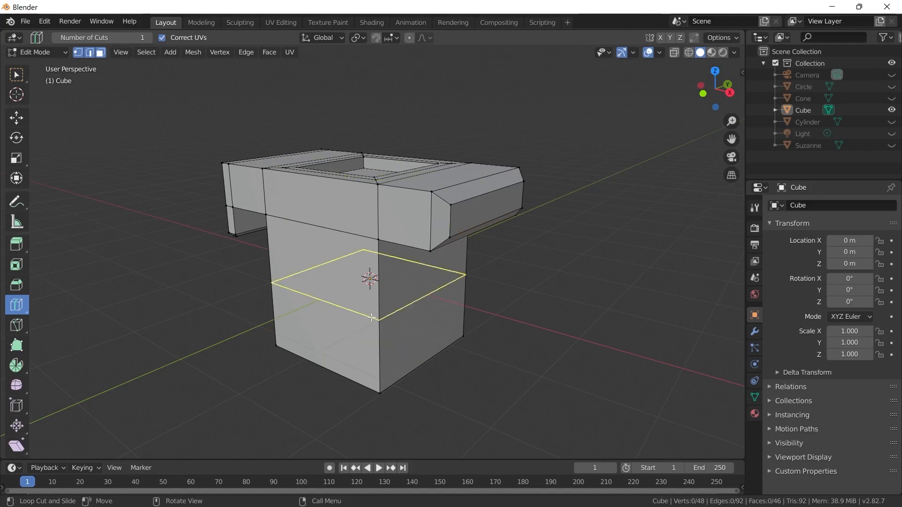
{"action": "left_click", "coordinate": [298, 297]}
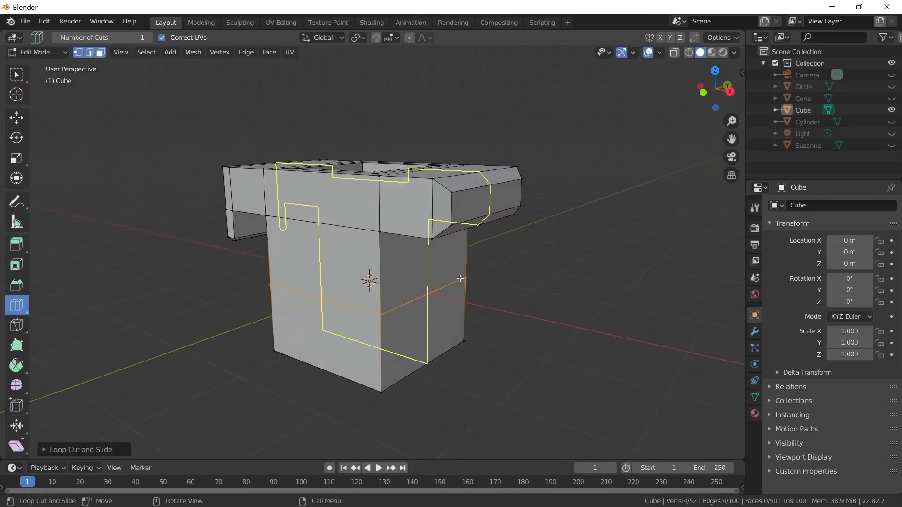
Step: Add a vertical loop cut through the recessed top and lower block, and another on the protruding chamfered arm
{"action": "middle_click_drag", "start_coordinate": [332, 216], "coordinate": [356, 190]}
{"action": "middle_click_drag", "start_coordinate": [348, 241], "coordinate": [370, 166]}
{"action": "left_click", "coordinate": [322, 223]}
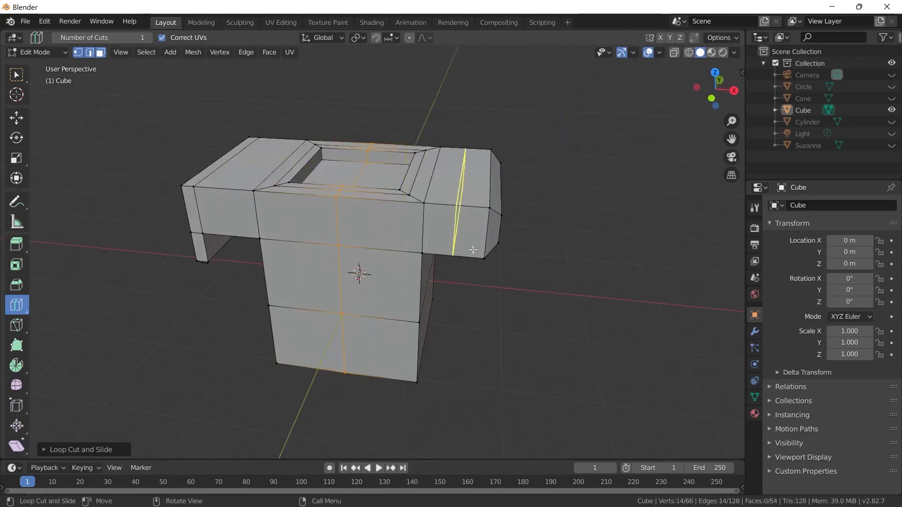
{"action": "middle_click_drag", "start_coordinate": [453, 221], "coordinate": [412, 243]}
{"action": "left_click", "coordinate": [418, 243]}
{"action": "left_click", "coordinate": [445, 244]}
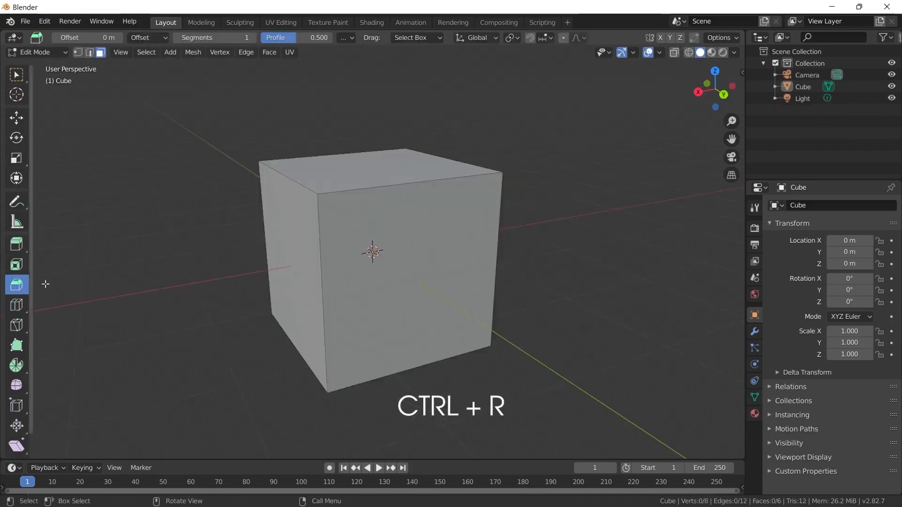
Step: Try five parallel vertical loop cuts through the cube, varying the number of cuts and sliding them sideways
{"action": "key", "text": "ctrl+r"}
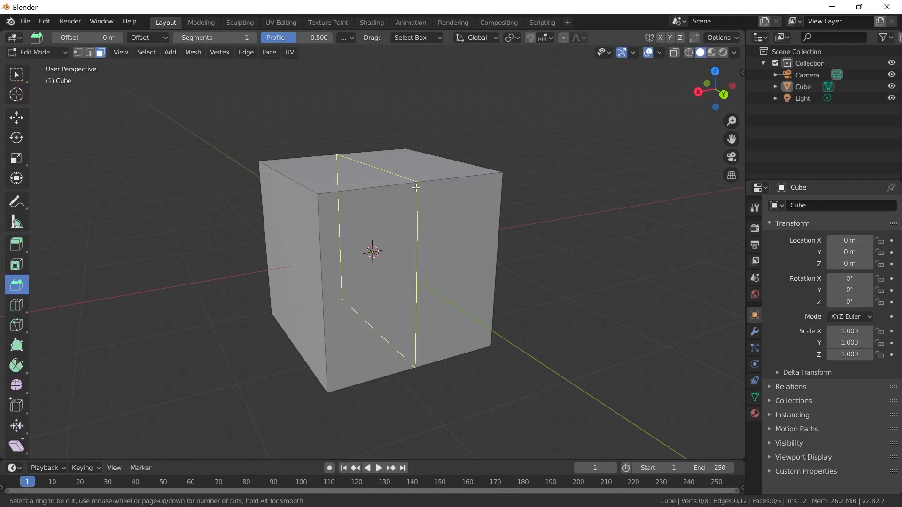
{"action": "key", "text": "Escape"}
{"action": "key", "text": "ctrl+r"}
{"action": "left_click", "coordinate": [420, 194]}
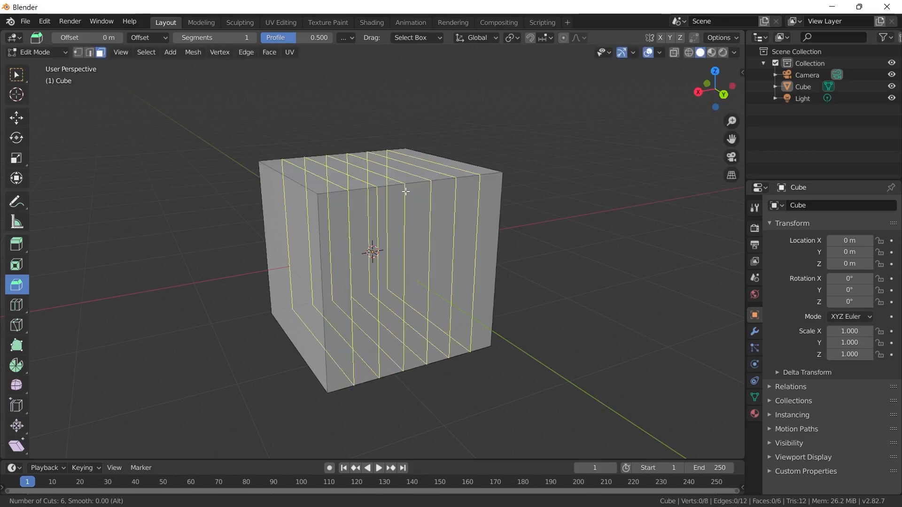
{"action": "scroll", "coordinate": [400, 195], "scroll_direction": "down", "scroll_amount": 5}
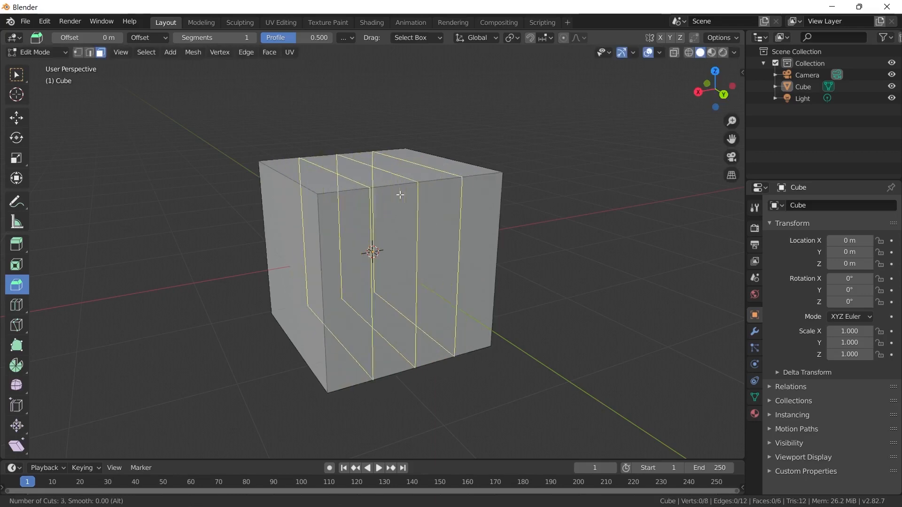
{"action": "scroll", "coordinate": [399, 202], "scroll_direction": "up", "scroll_amount": 4}
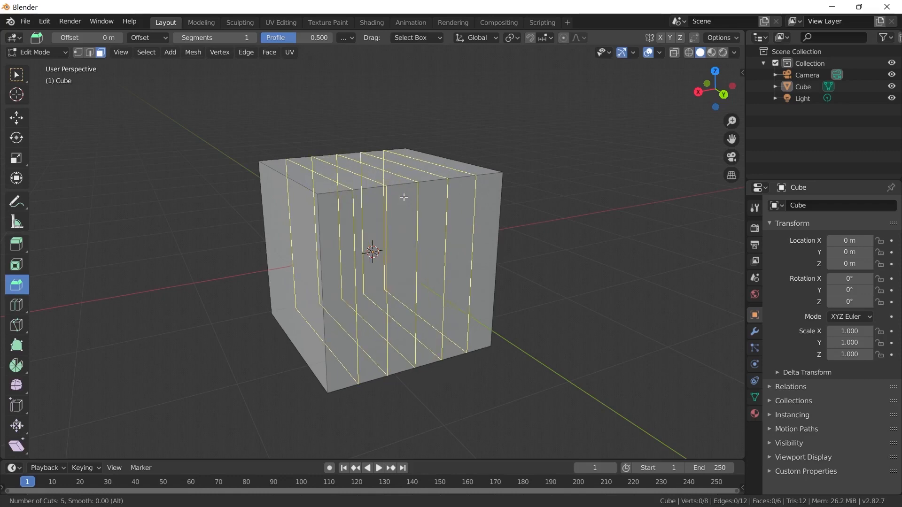
{"action": "left_click", "coordinate": [403, 197]}
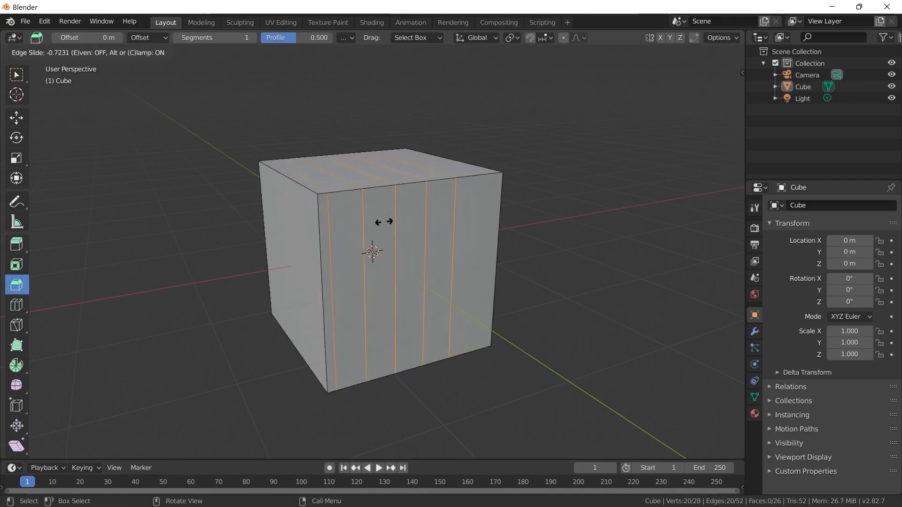
{"action": "key", "text": "Escape"}
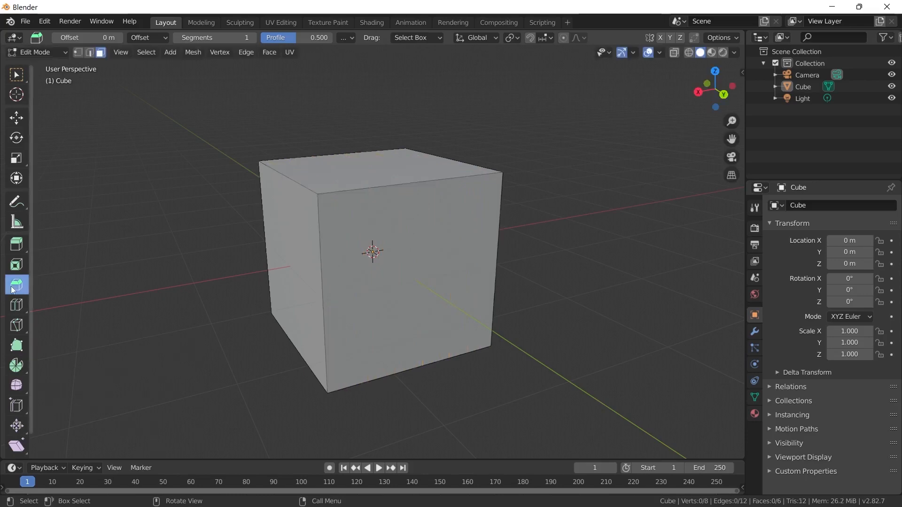
Step: Add a single centred vertical loop cut to the cube
{"action": "key", "text": "ctrl+r"}
{"action": "left_click", "coordinate": [405, 188]}
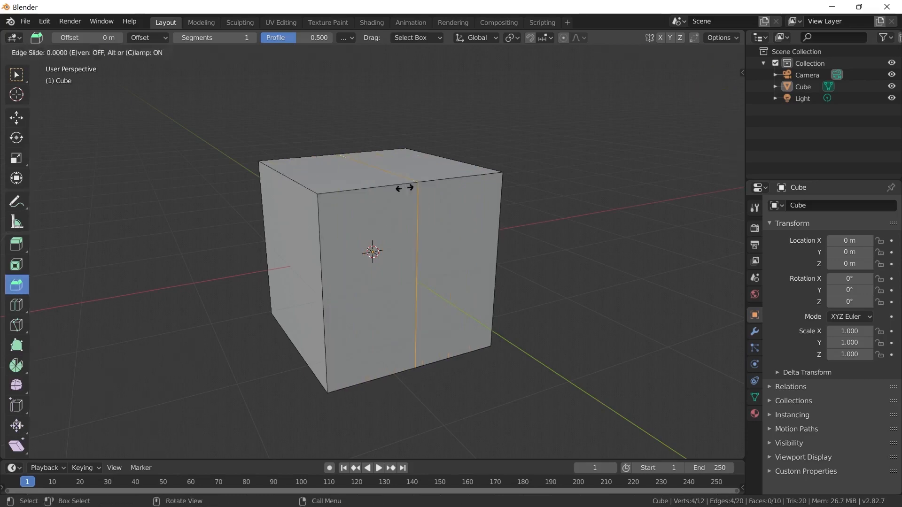
{"action": "left_click", "coordinate": [405, 188]}
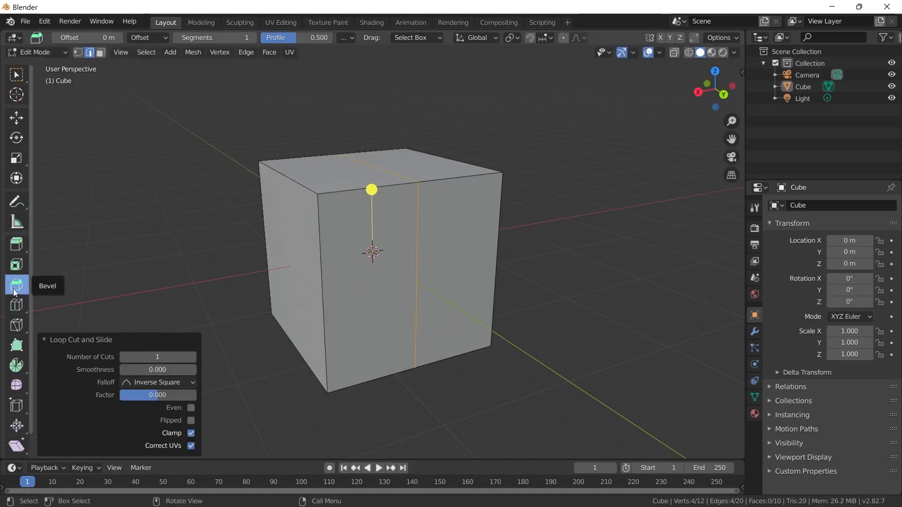
Step: Try an Offset Edge Loop Cut on both sides of the cube's centre edge loop with a slide factor of 0.083
{"action": "left_click_drag", "start_coordinate": [17, 305], "coordinate": [64, 333]}
{"action": "left_click", "coordinate": [341, 206]}
{"action": "left_click_drag", "start_coordinate": [413, 211], "coordinate": [411, 217]}
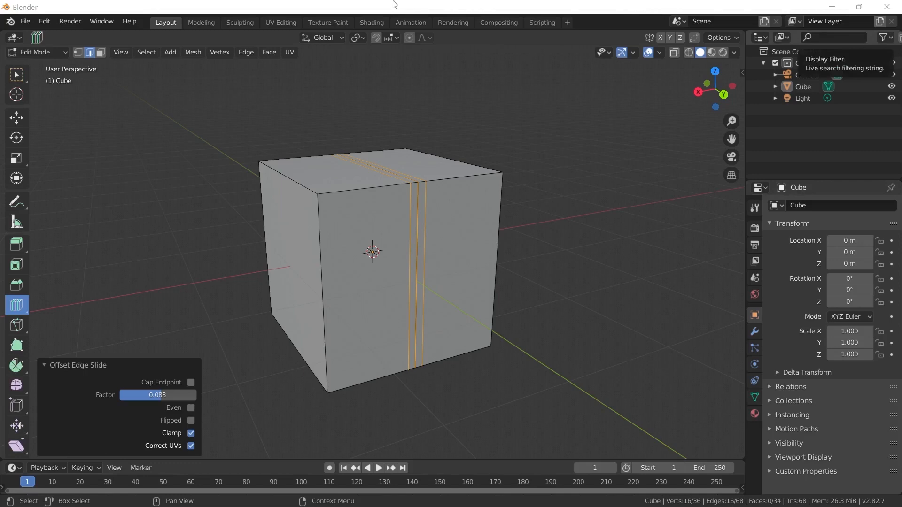
Step: Add a wider-spaced pair of offset edge loops, one on each side of the cube's centre edge loop
{"action": "key", "text": "ctrl+shift+r"}
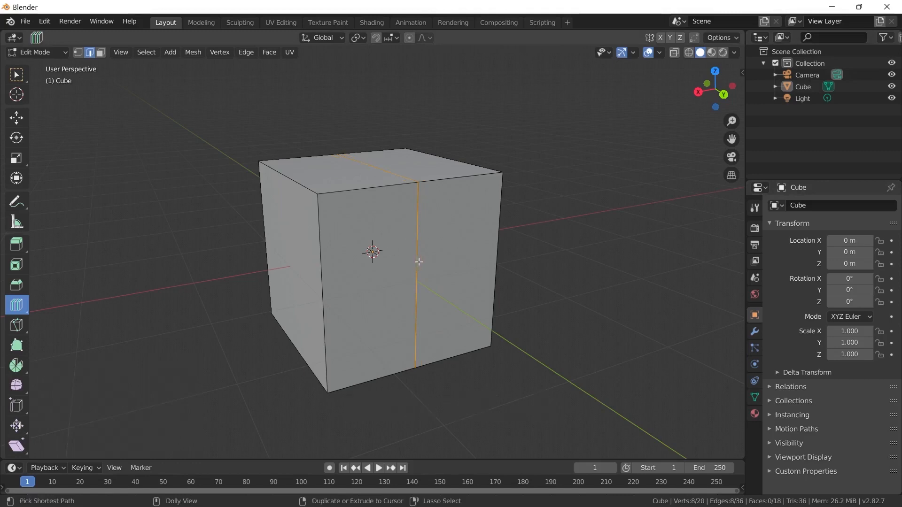
{"action": "key", "text": "ctrl+shift+r"}
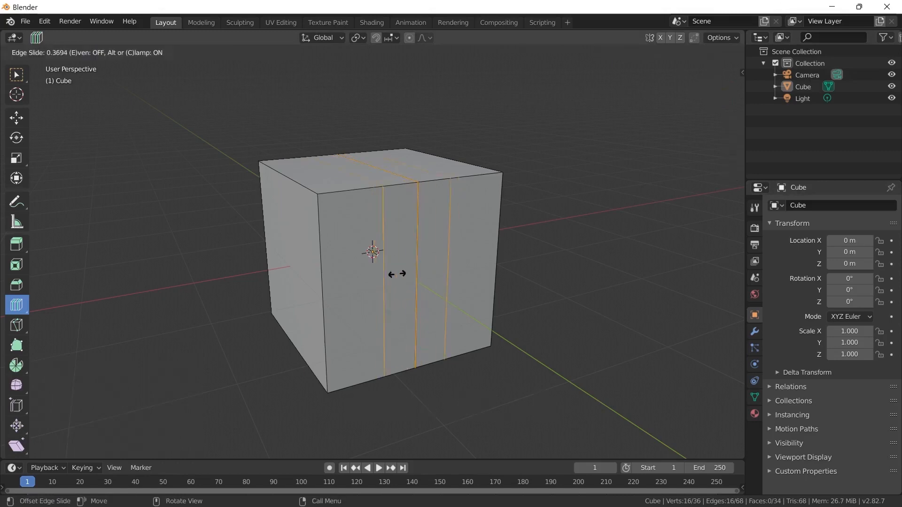
{"action": "left_click", "coordinate": [403, 270]}
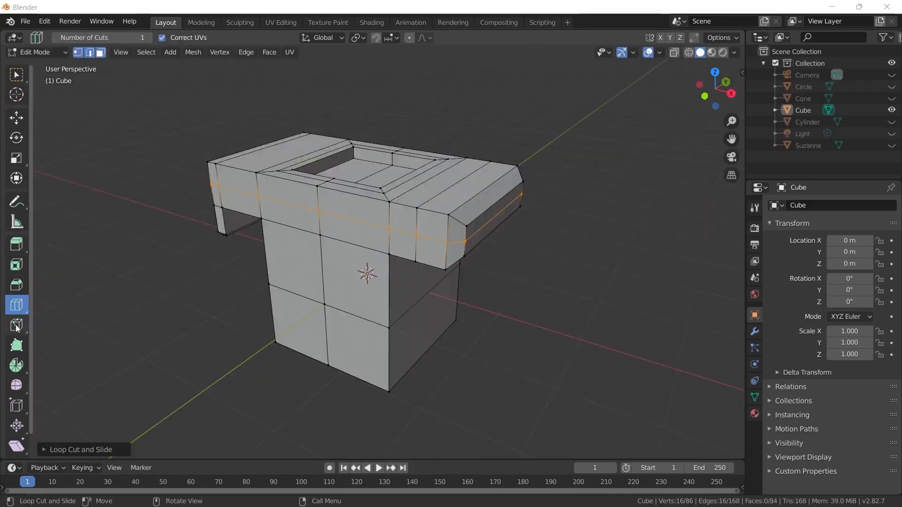
Step: Knife a diagonal cut down the lower block's front from the upper block's middle edge to the bottom edge near the corner
{"action": "left_click", "coordinate": [16, 326]}
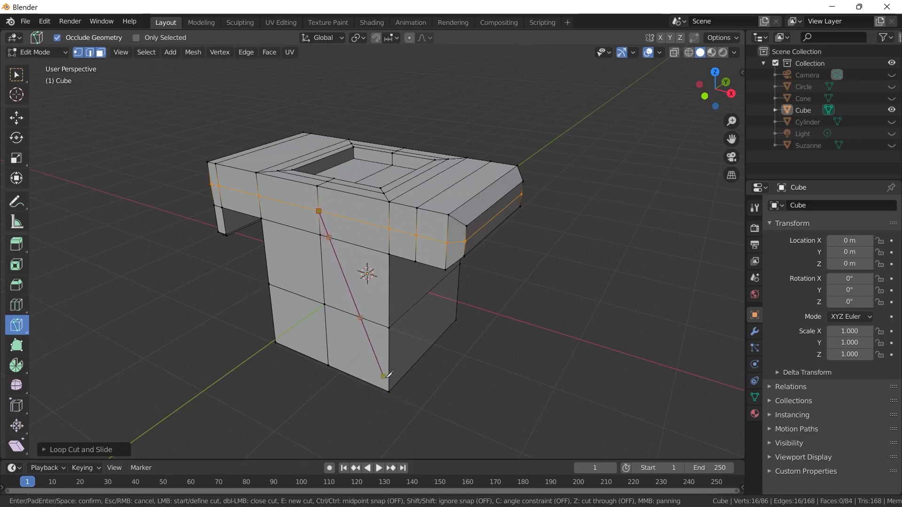
{"action": "left_click", "coordinate": [372, 384]}
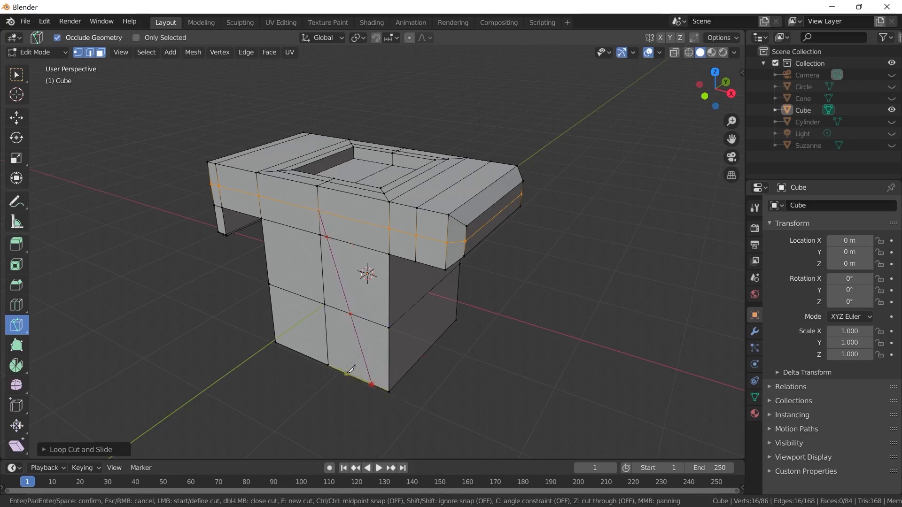
{"action": "key", "text": "Return"}
{"action": "key", "text": "w"}
{"action": "left_click", "coordinate": [210, 275]}
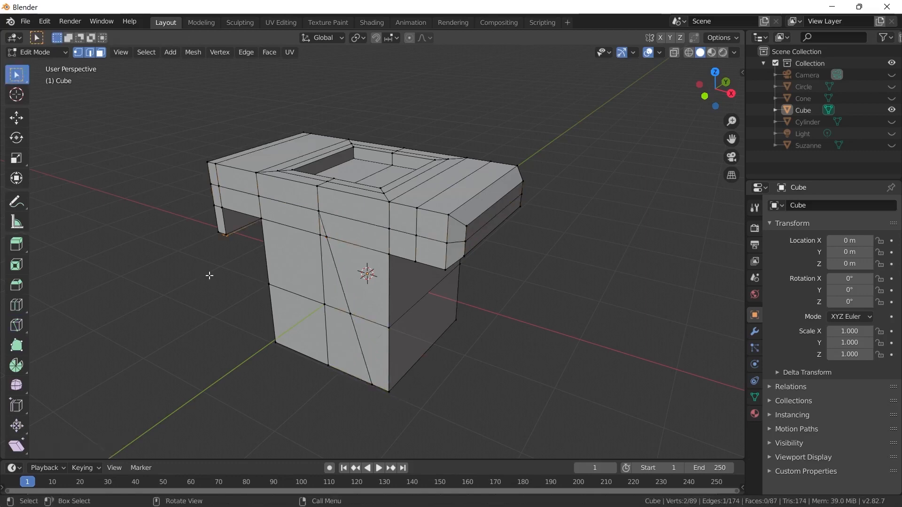
Step: Return to the Select Box tool with the knife-cut front of the model in view
{"action": "middle_click_drag", "start_coordinate": [209, 276], "coordinate": [244, 269]}
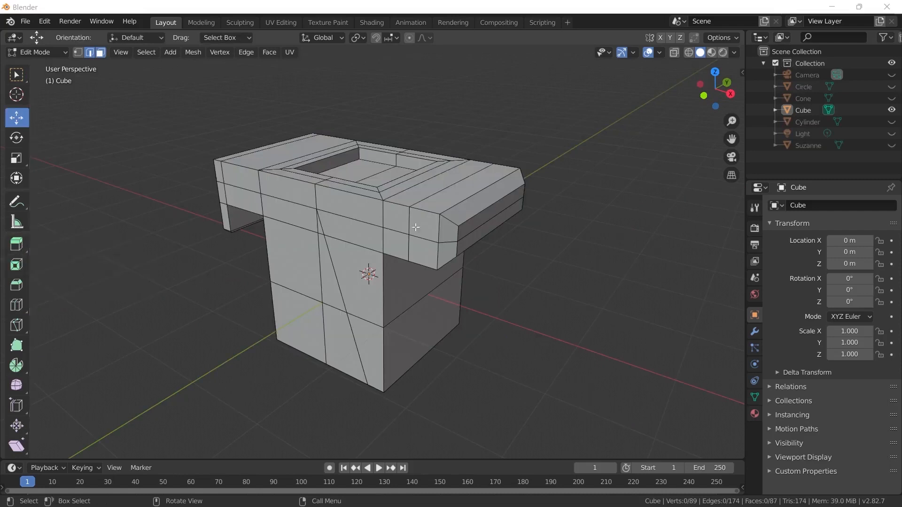
{"action": "key", "text": "w"}
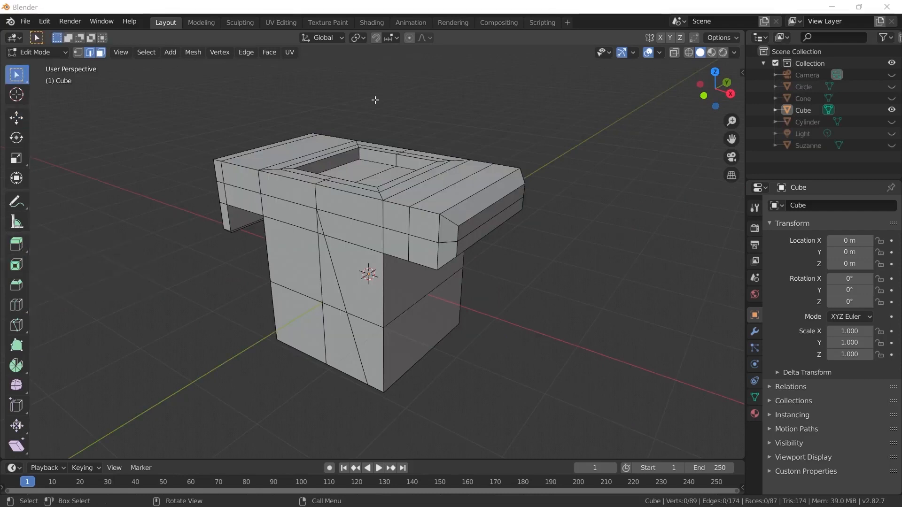